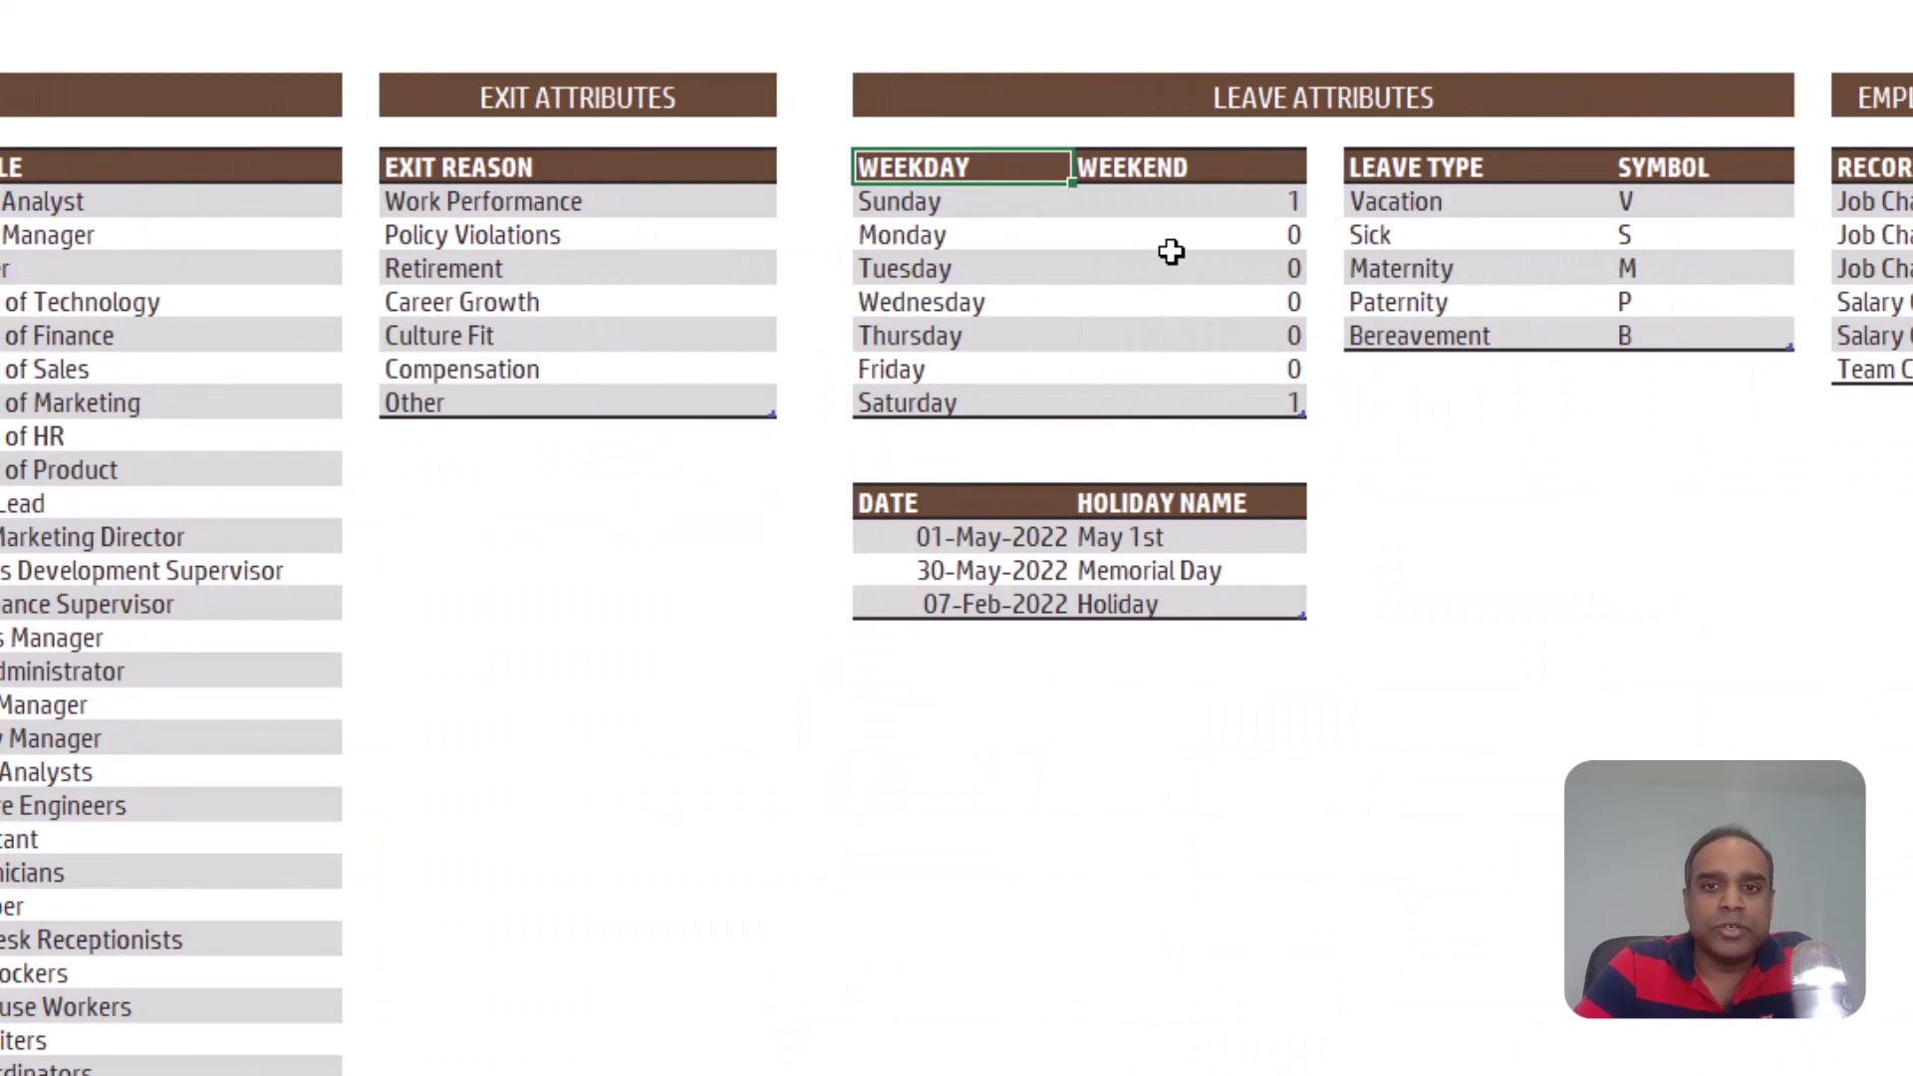
Review the settings: Sunday's weekend flag, Vacation and Sick leave types, and Memorial Day holiday.
left_click(1182, 206)
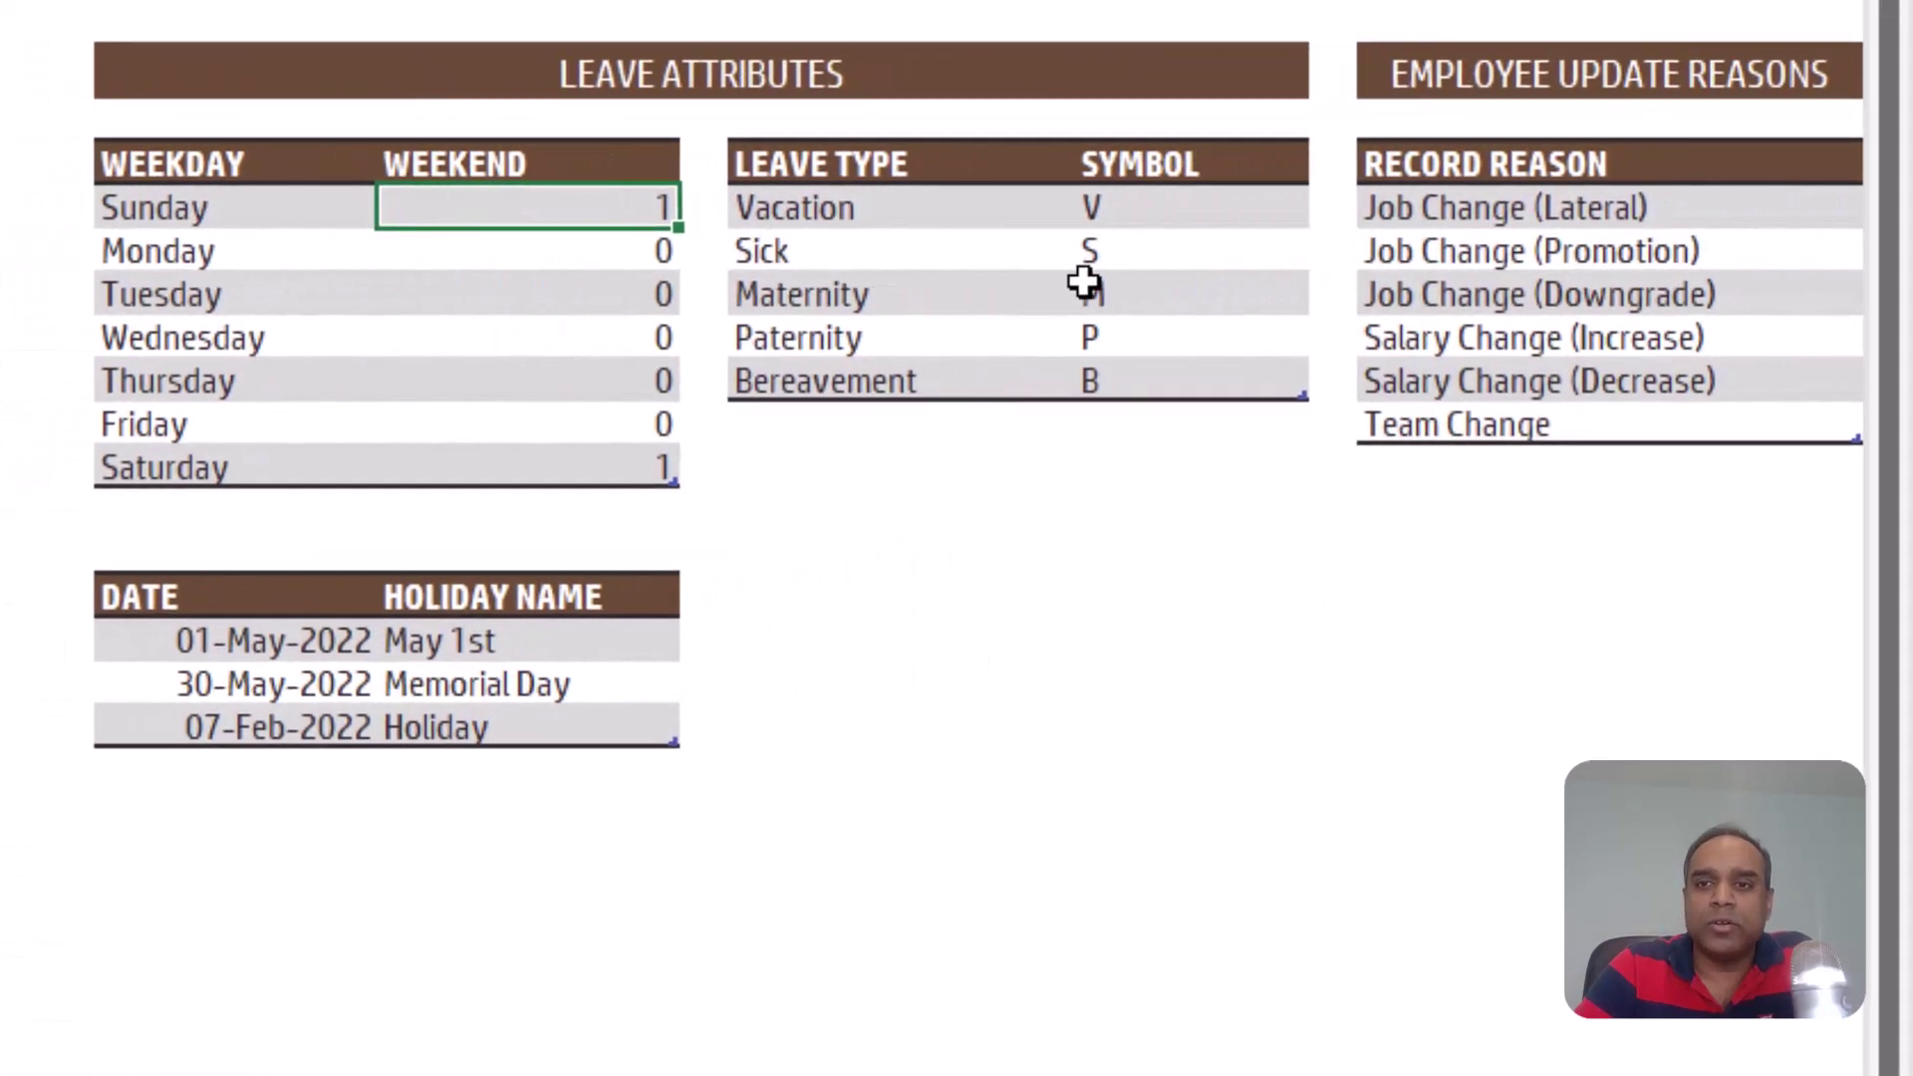
left_click(994, 206)
left_click(934, 256)
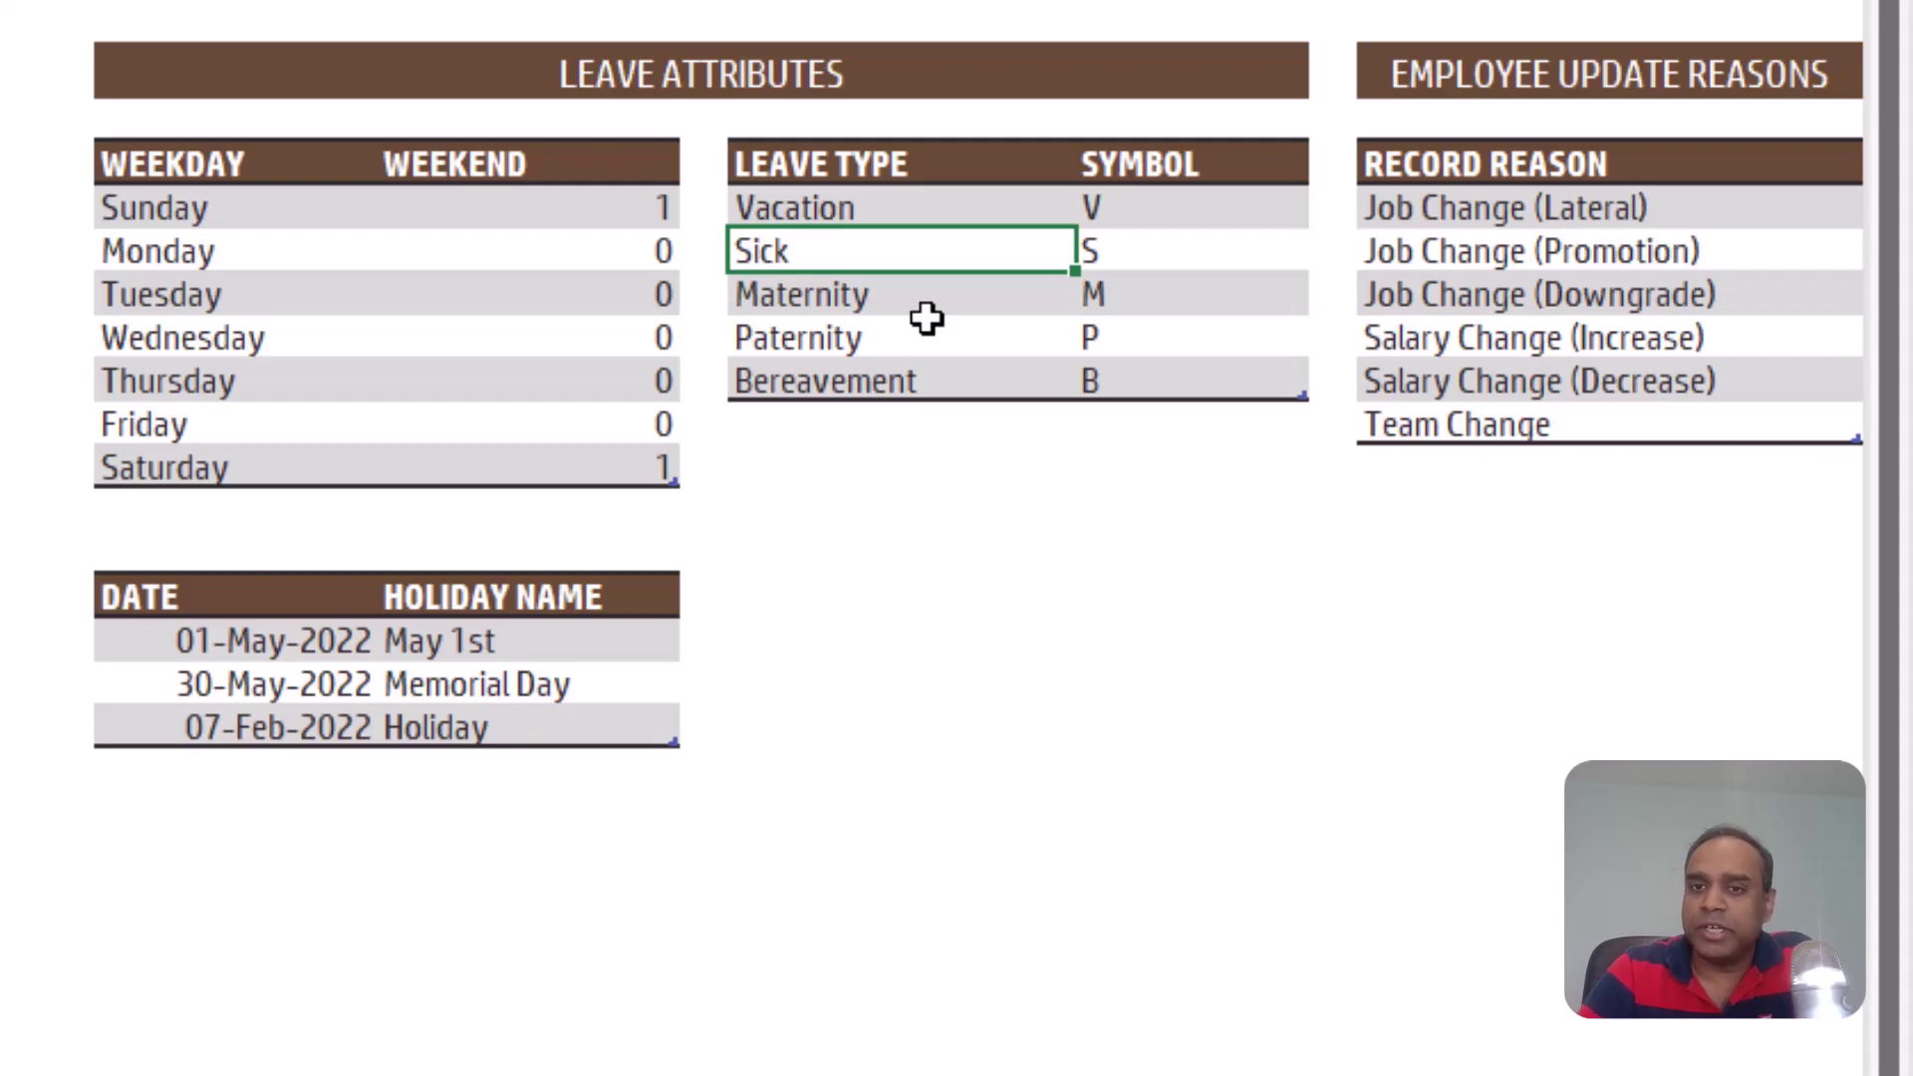
left_click(447, 688)
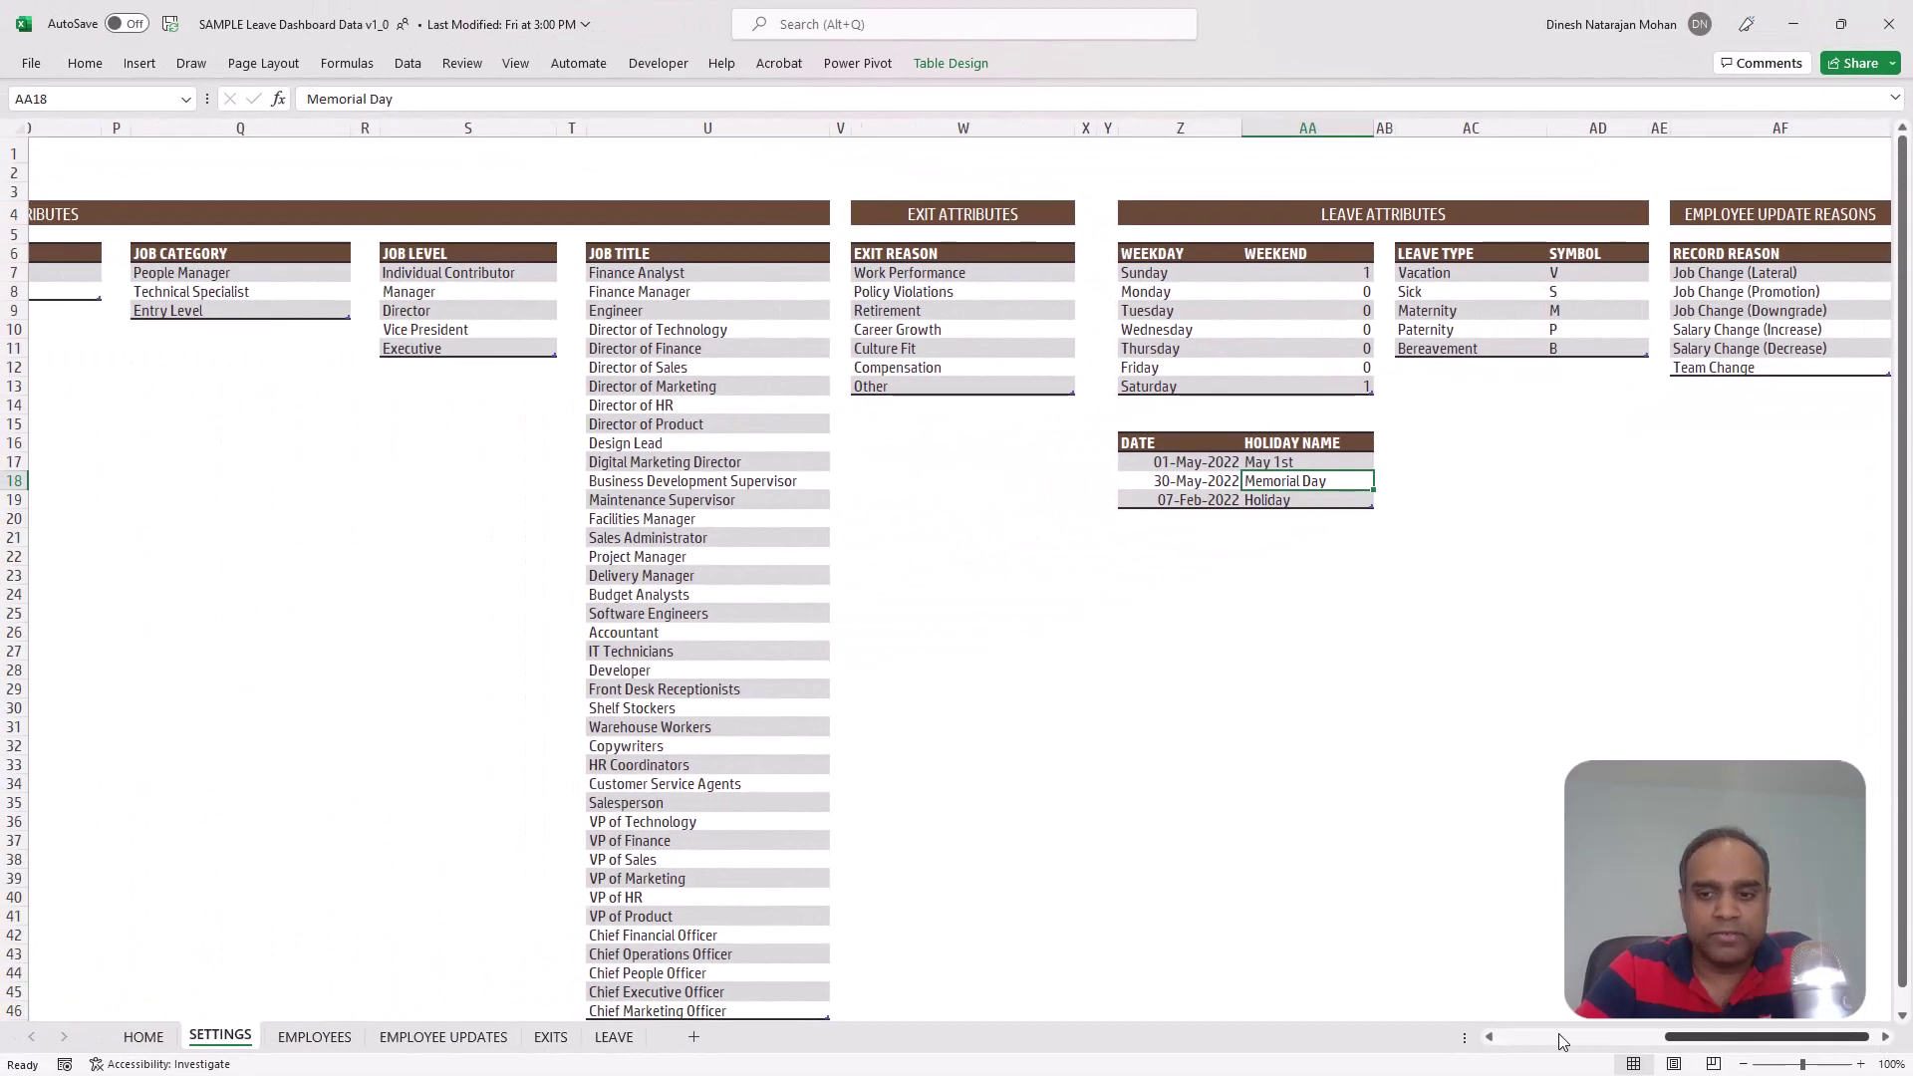
left_click(1560, 1042)
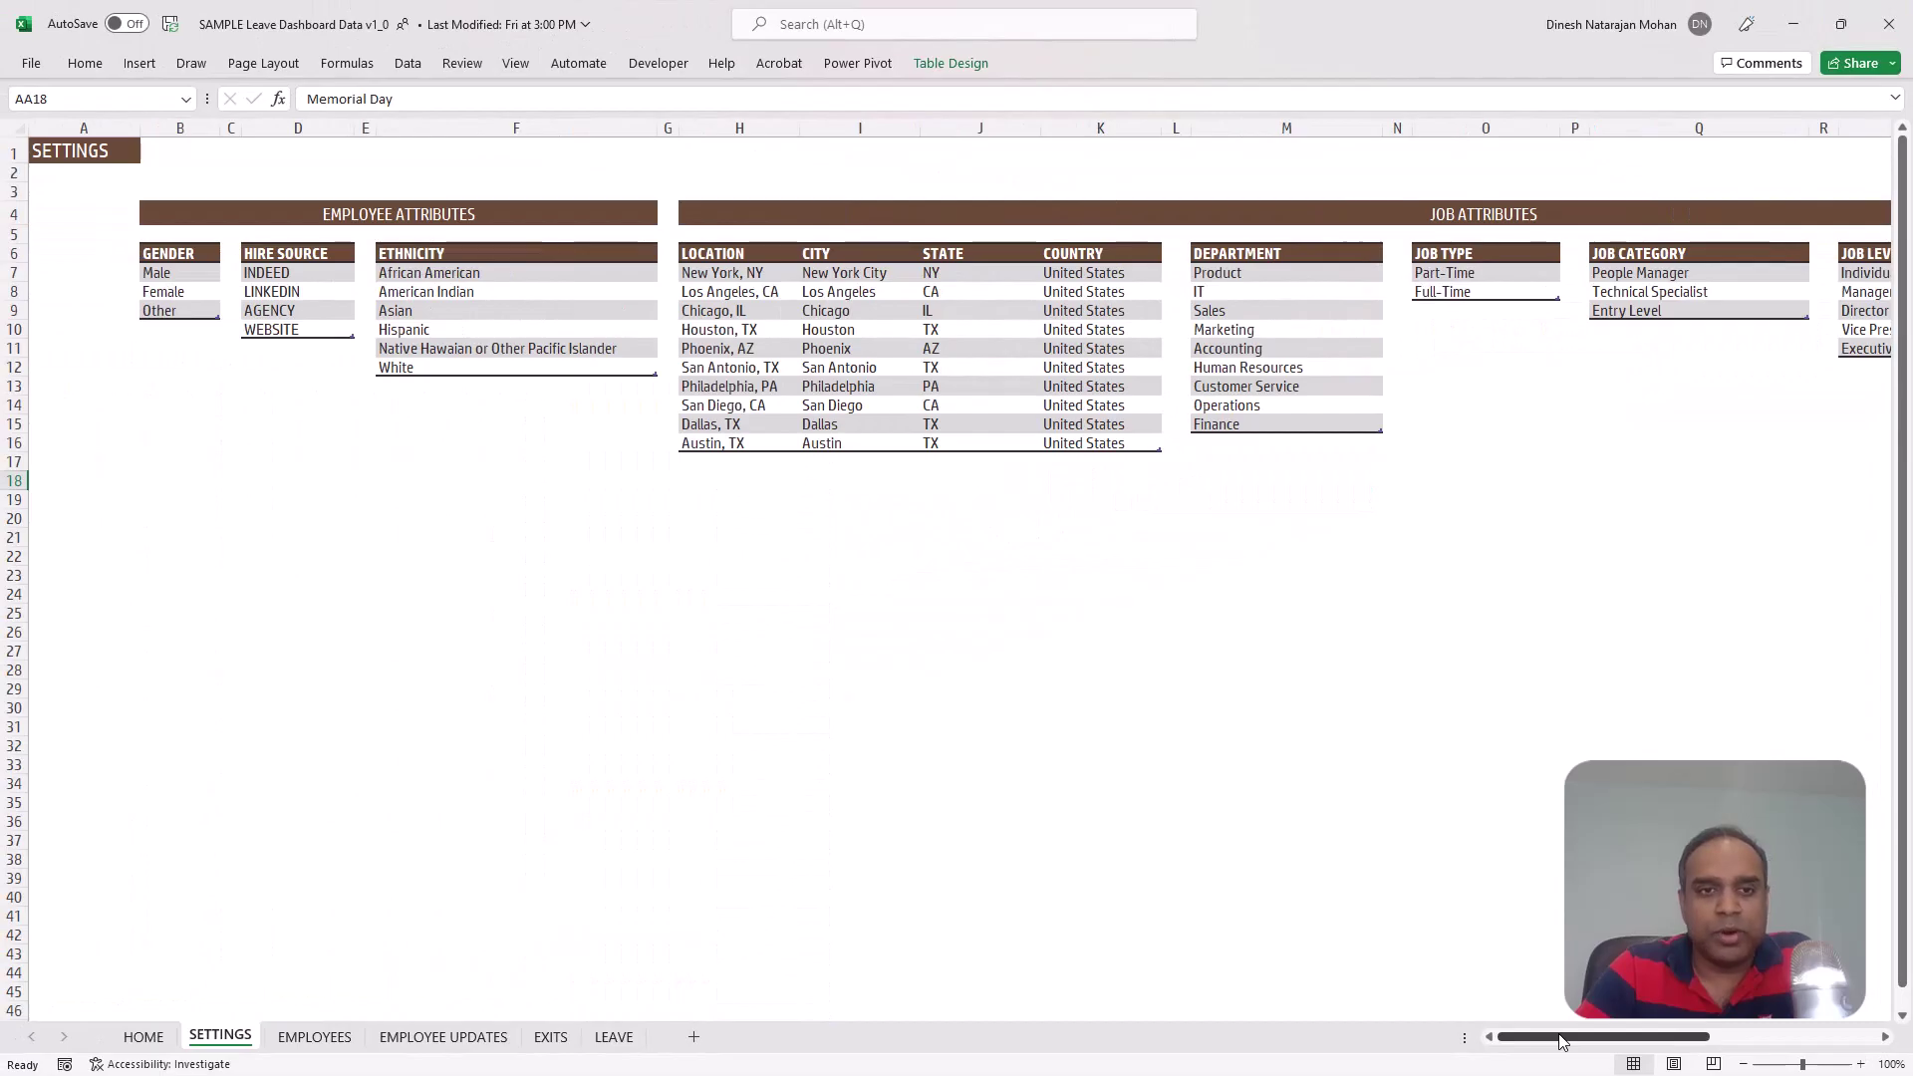
Browse across the EMPLOYEES sheet columns, then move to the EMPLOYEE UPDATES sheet.
left_click(333, 1041)
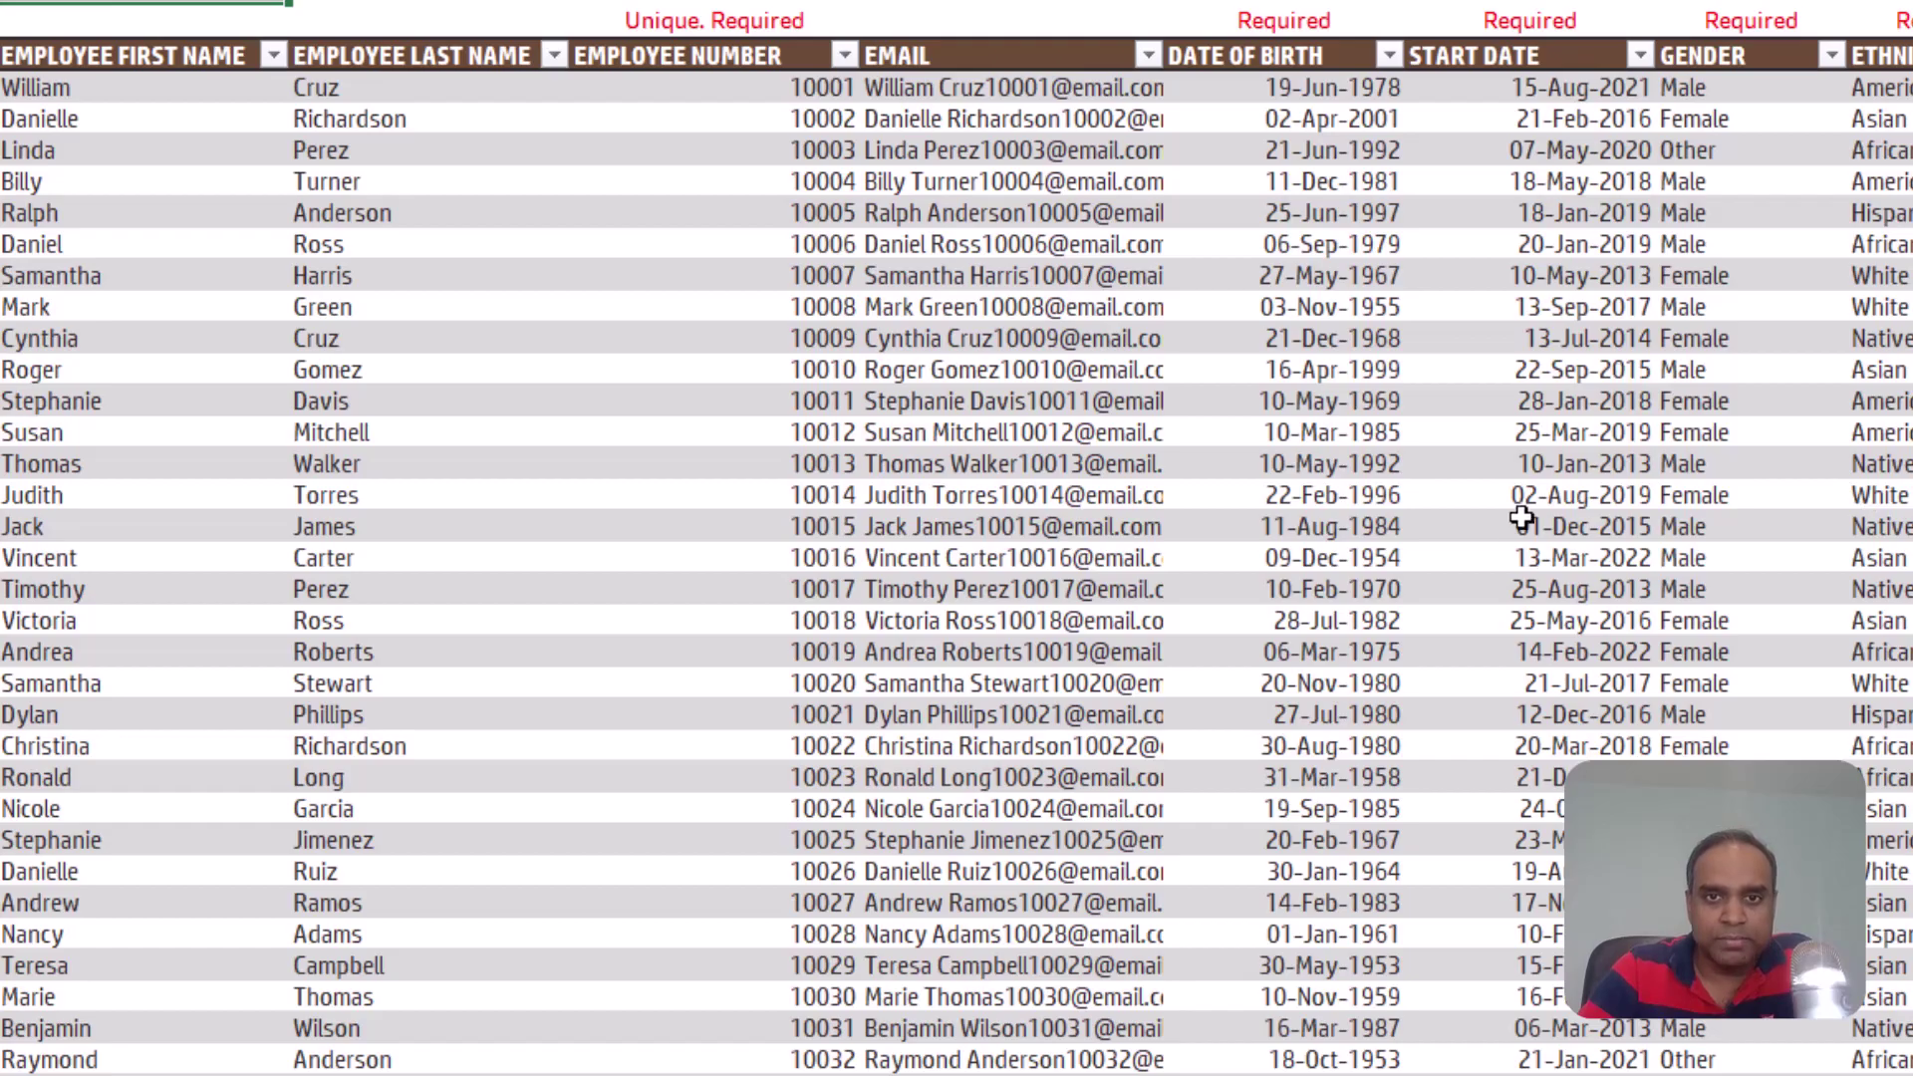
scroll(1823, 522, "right", 5)
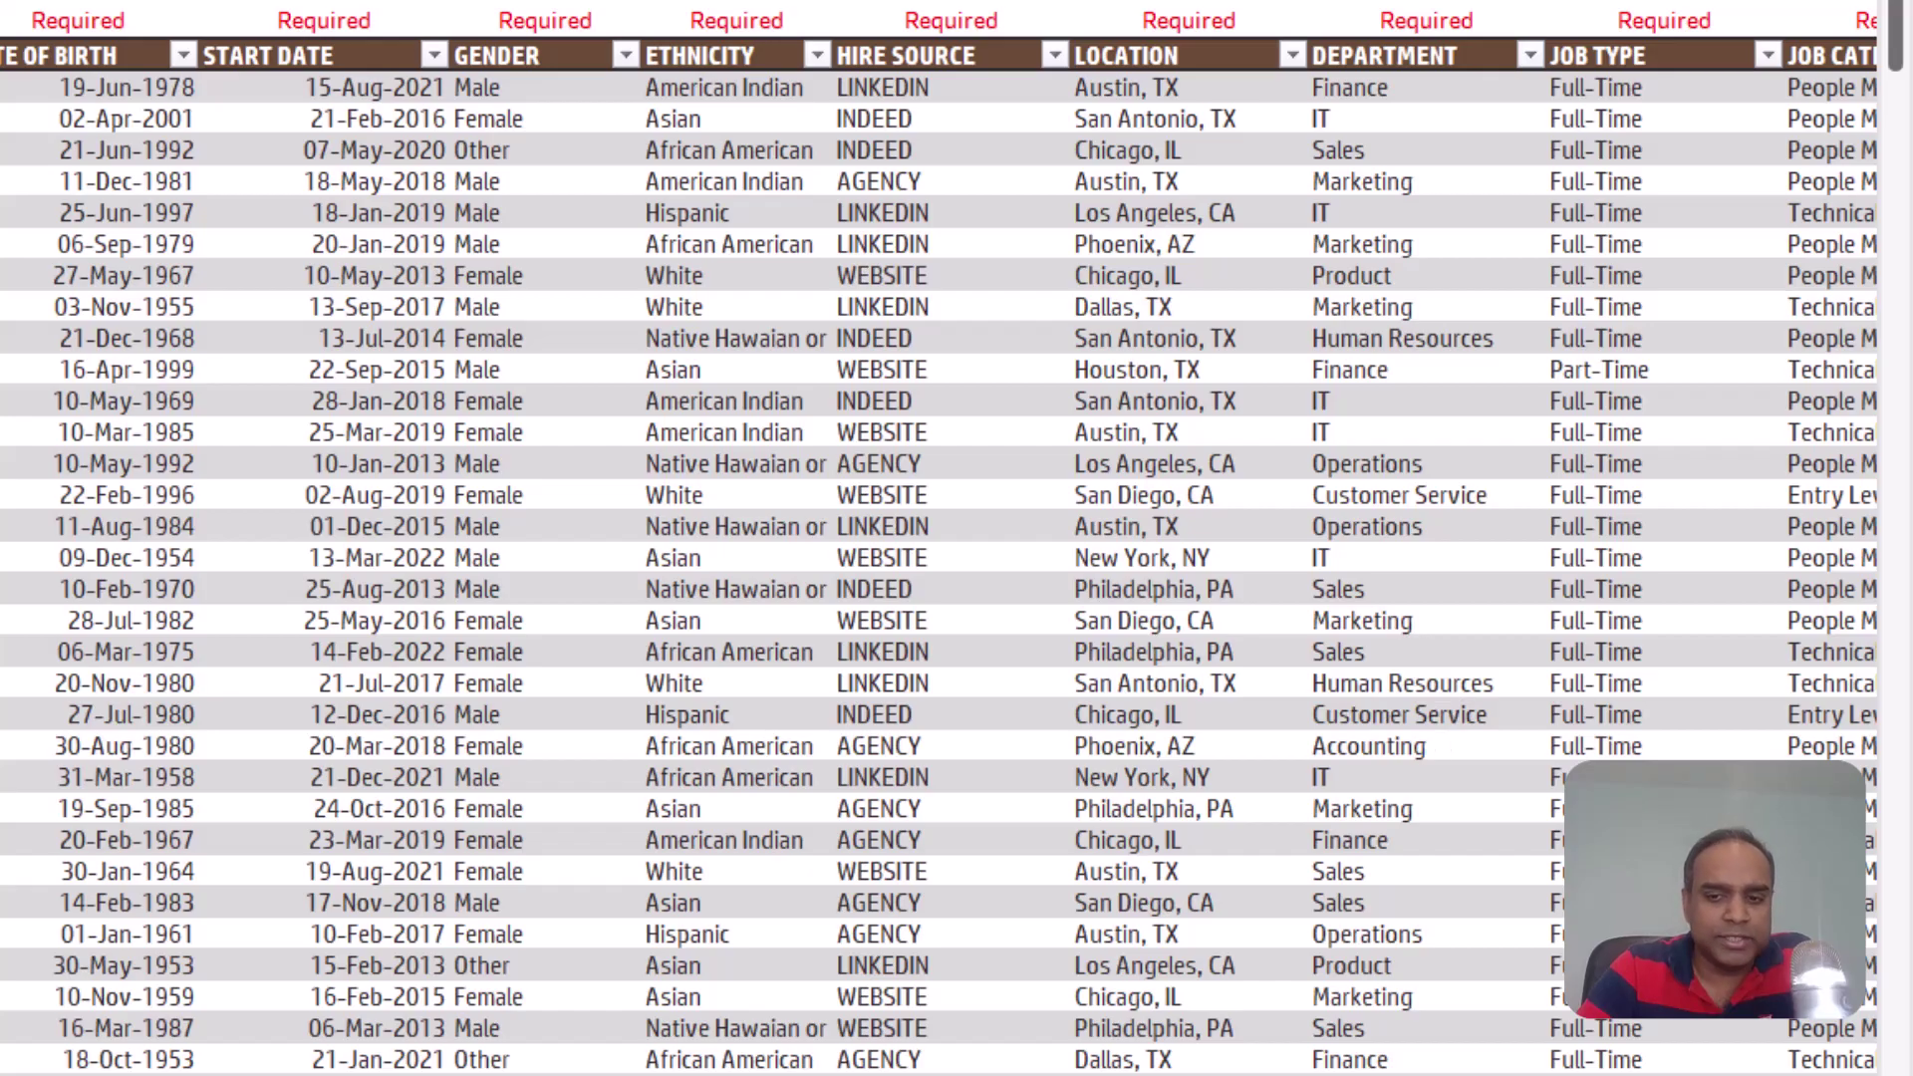
scroll(939, 543, "right", 6)
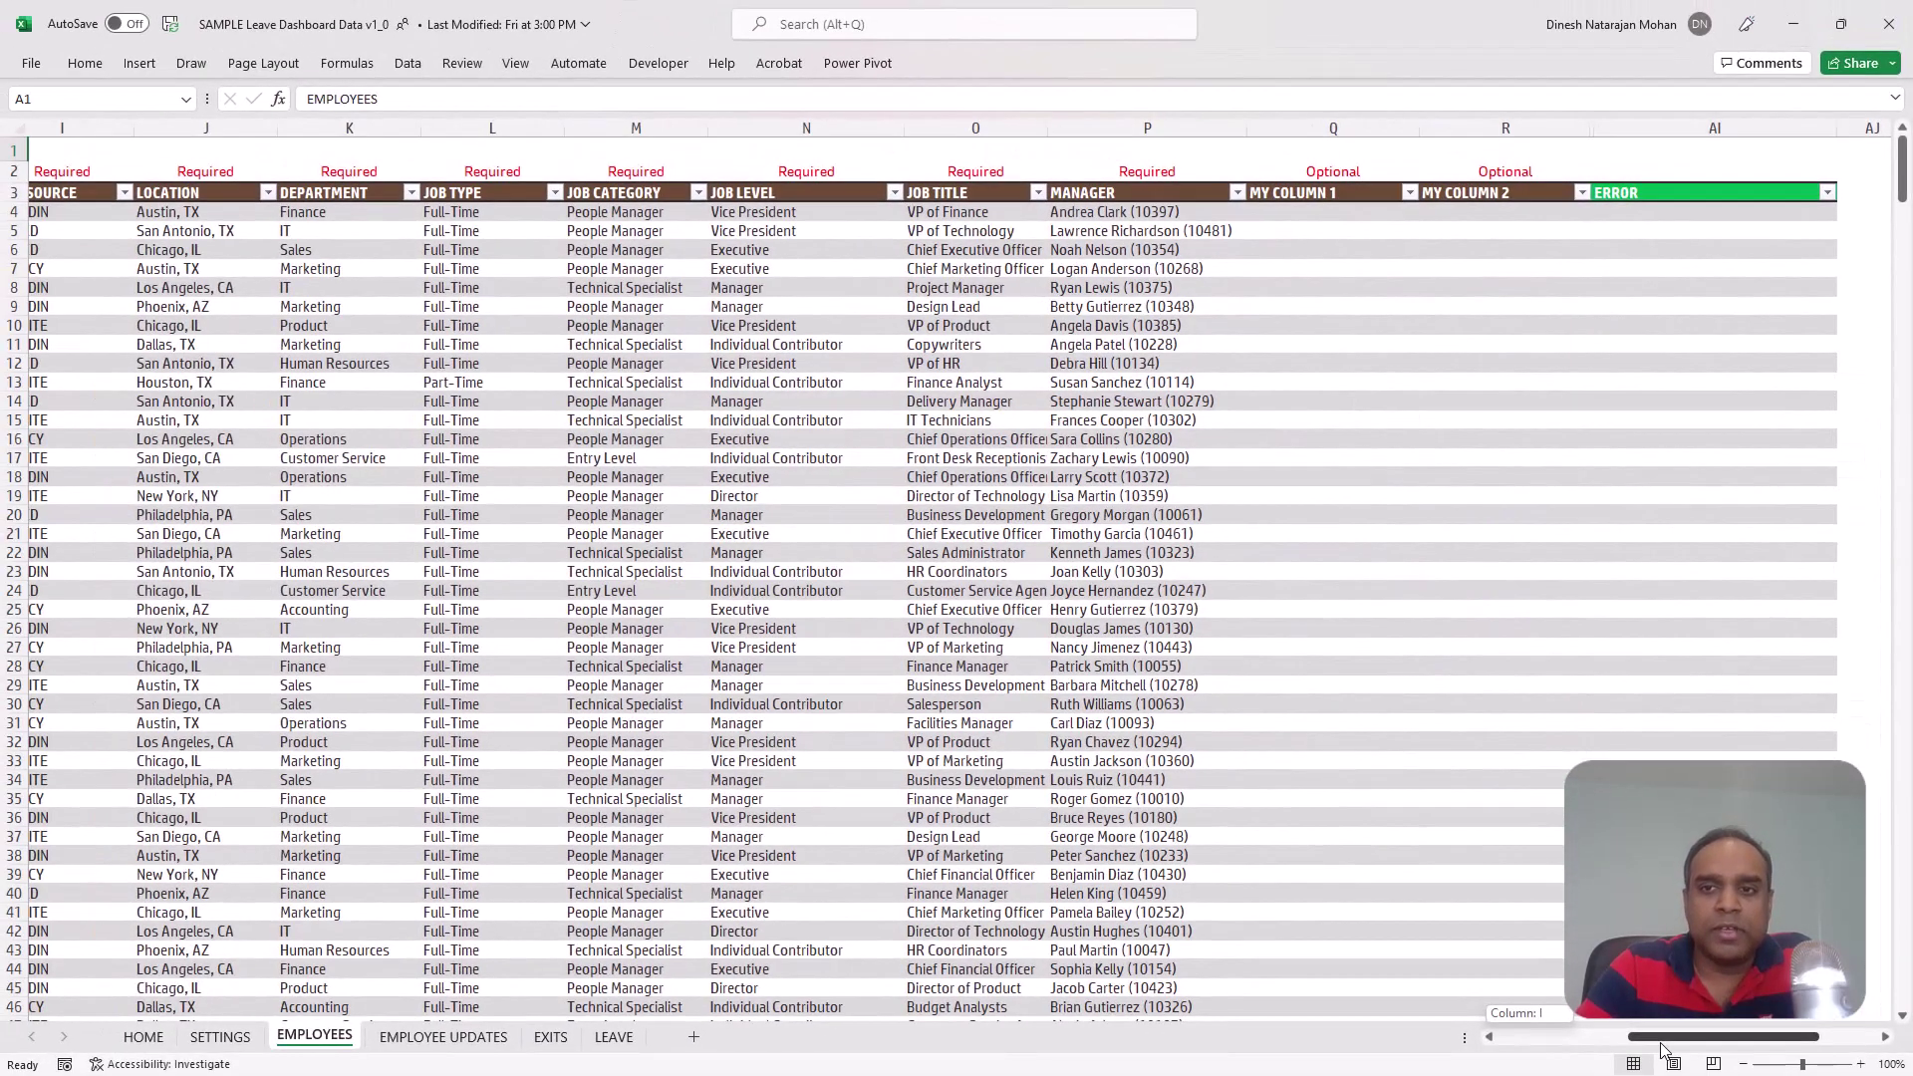
left_click_drag(1661, 1049, 1530, 1038)
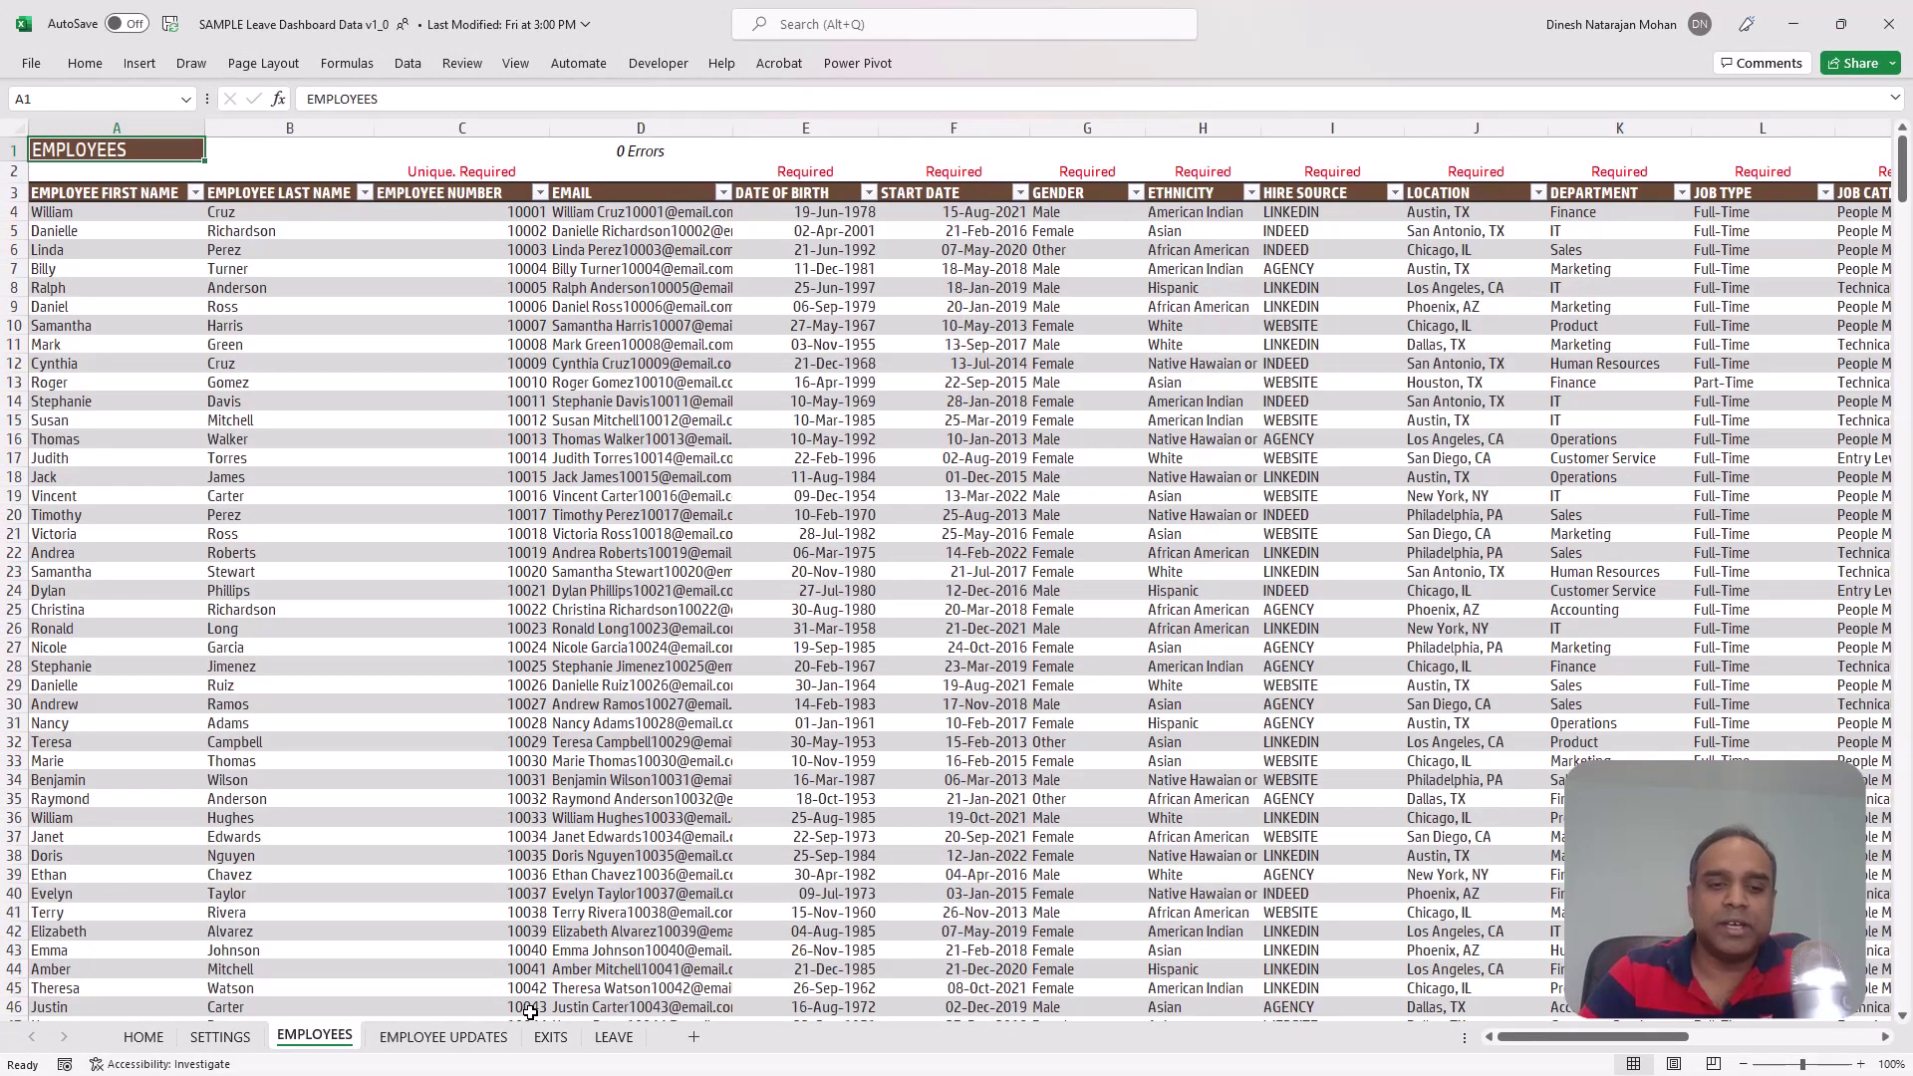
left_click(498, 1048)
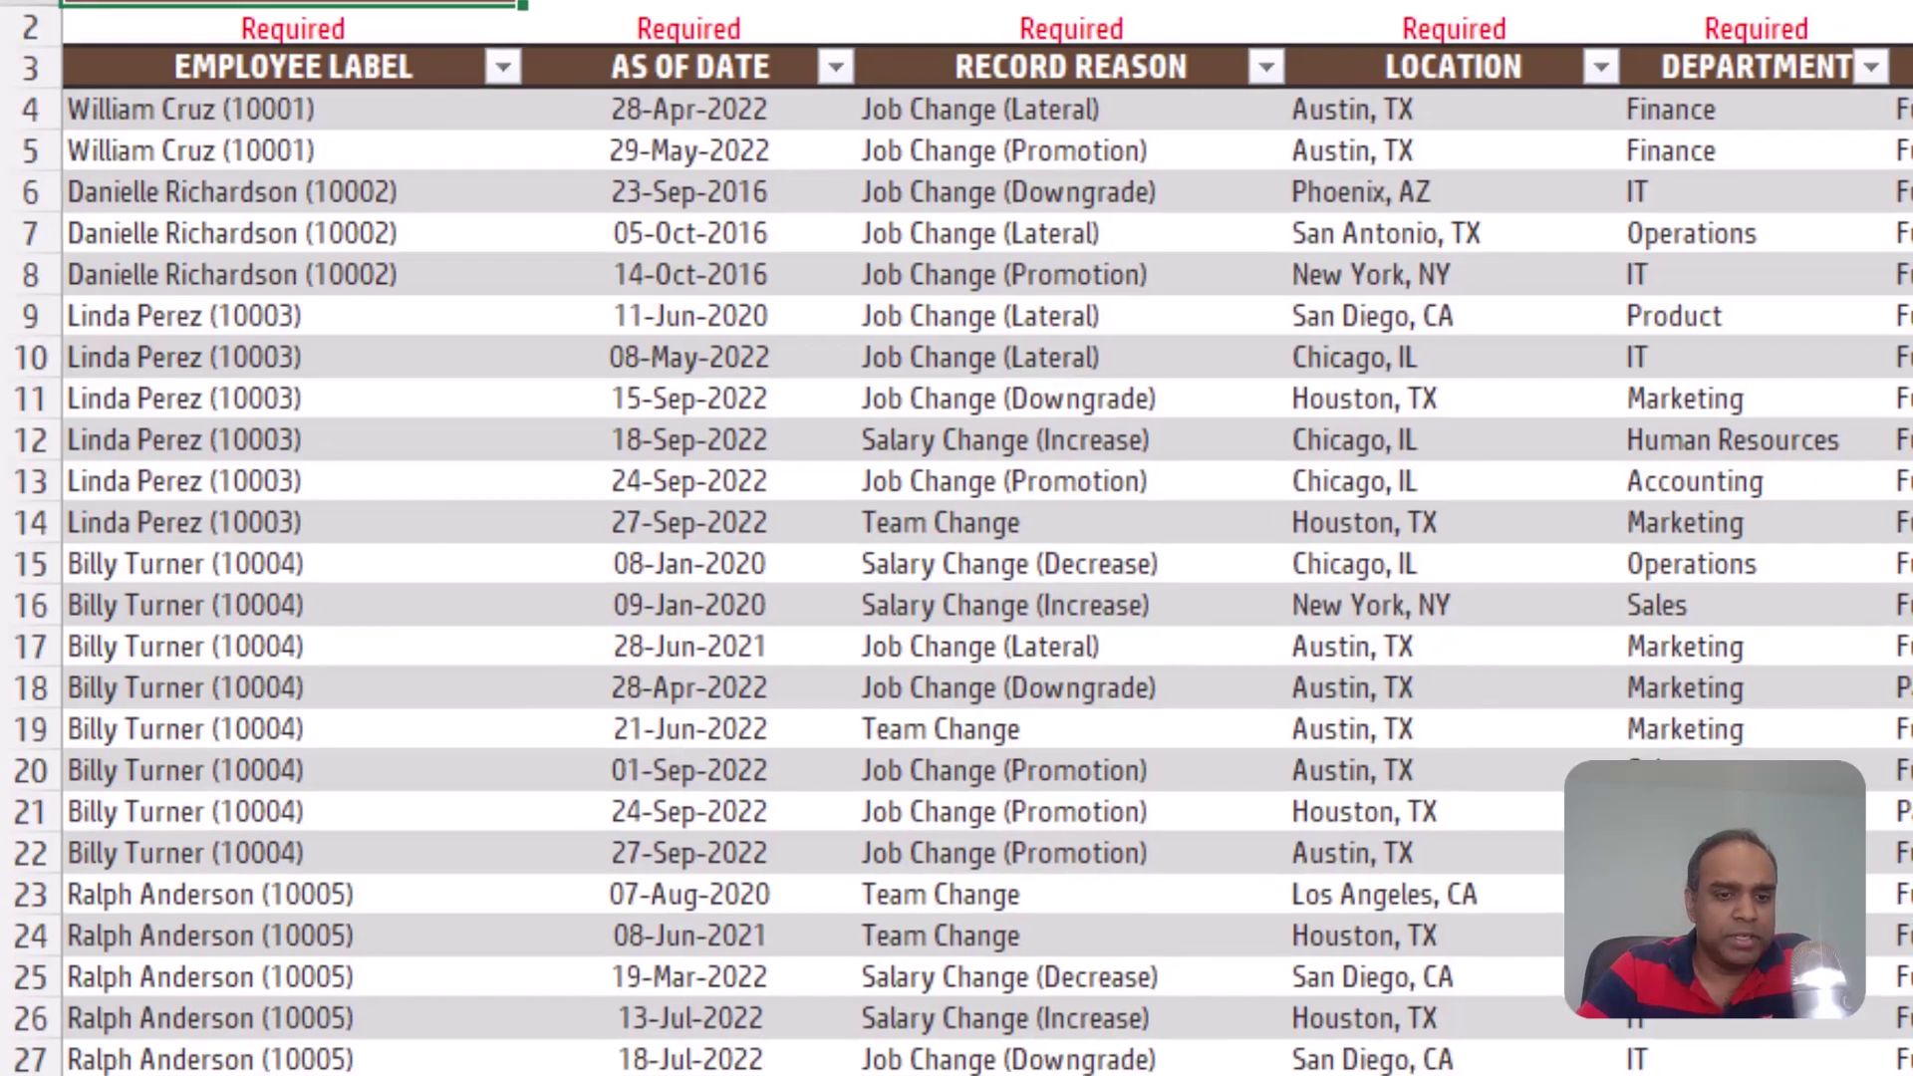
Open the EXITS sheet with exit dates, types, reasons and regrettable flags.
left_click(551, 1036)
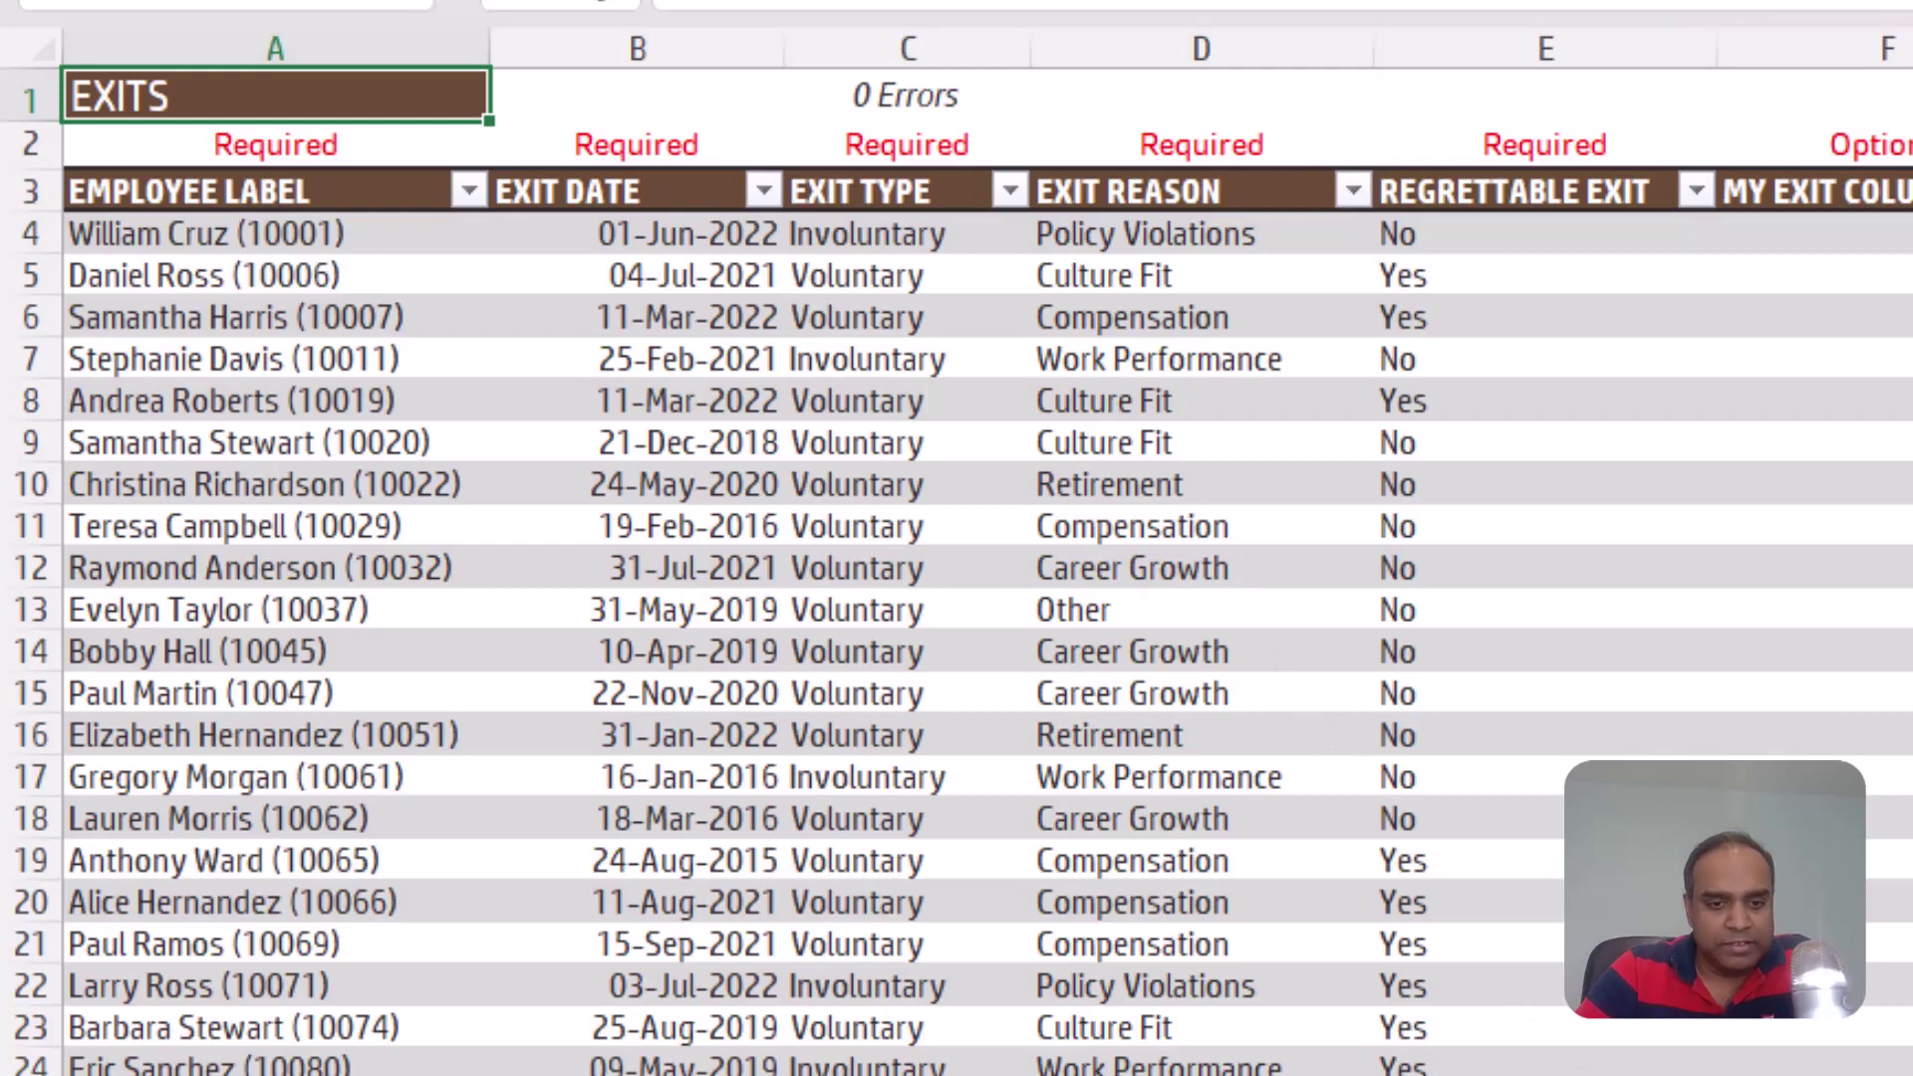
On the LEAVE sheet, inspect row 5's employee, start and end dates, and allowed leave types.
key("ctrl+Page_Down")
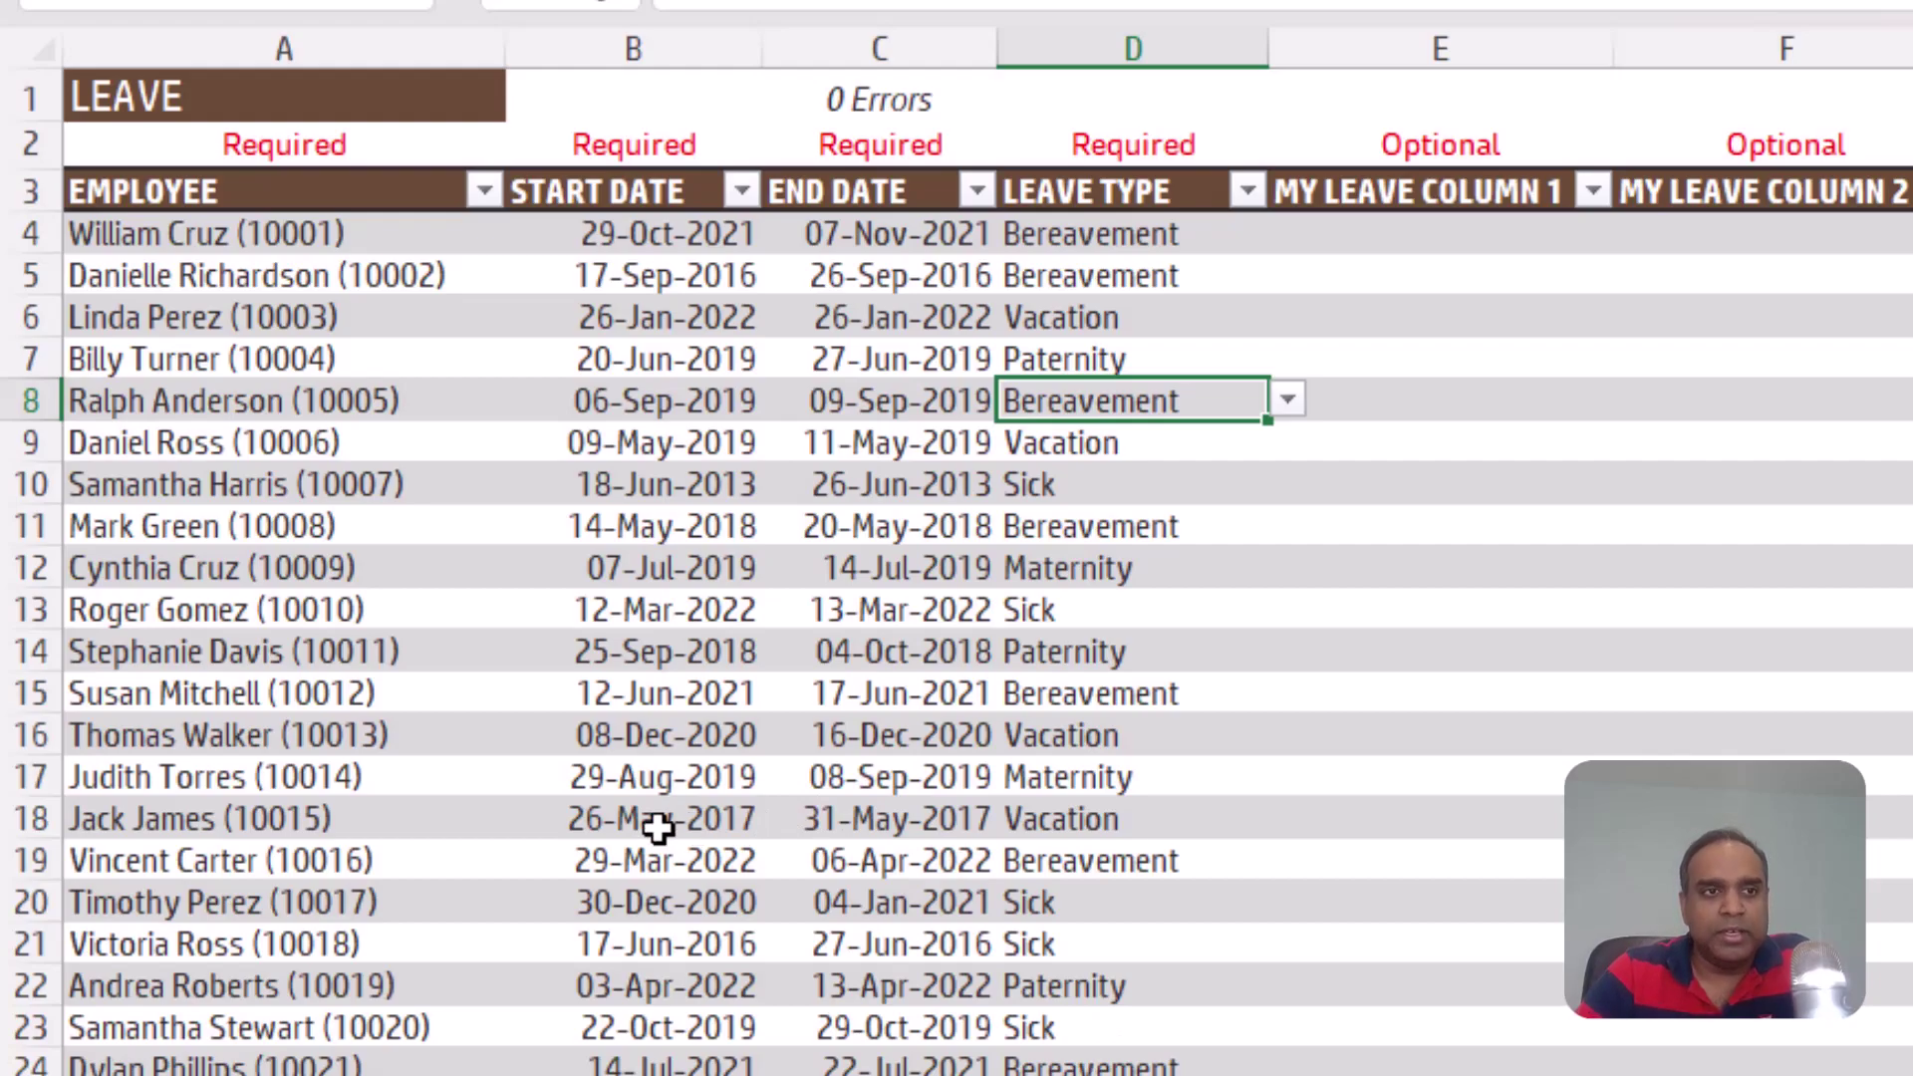
left_click(373, 264)
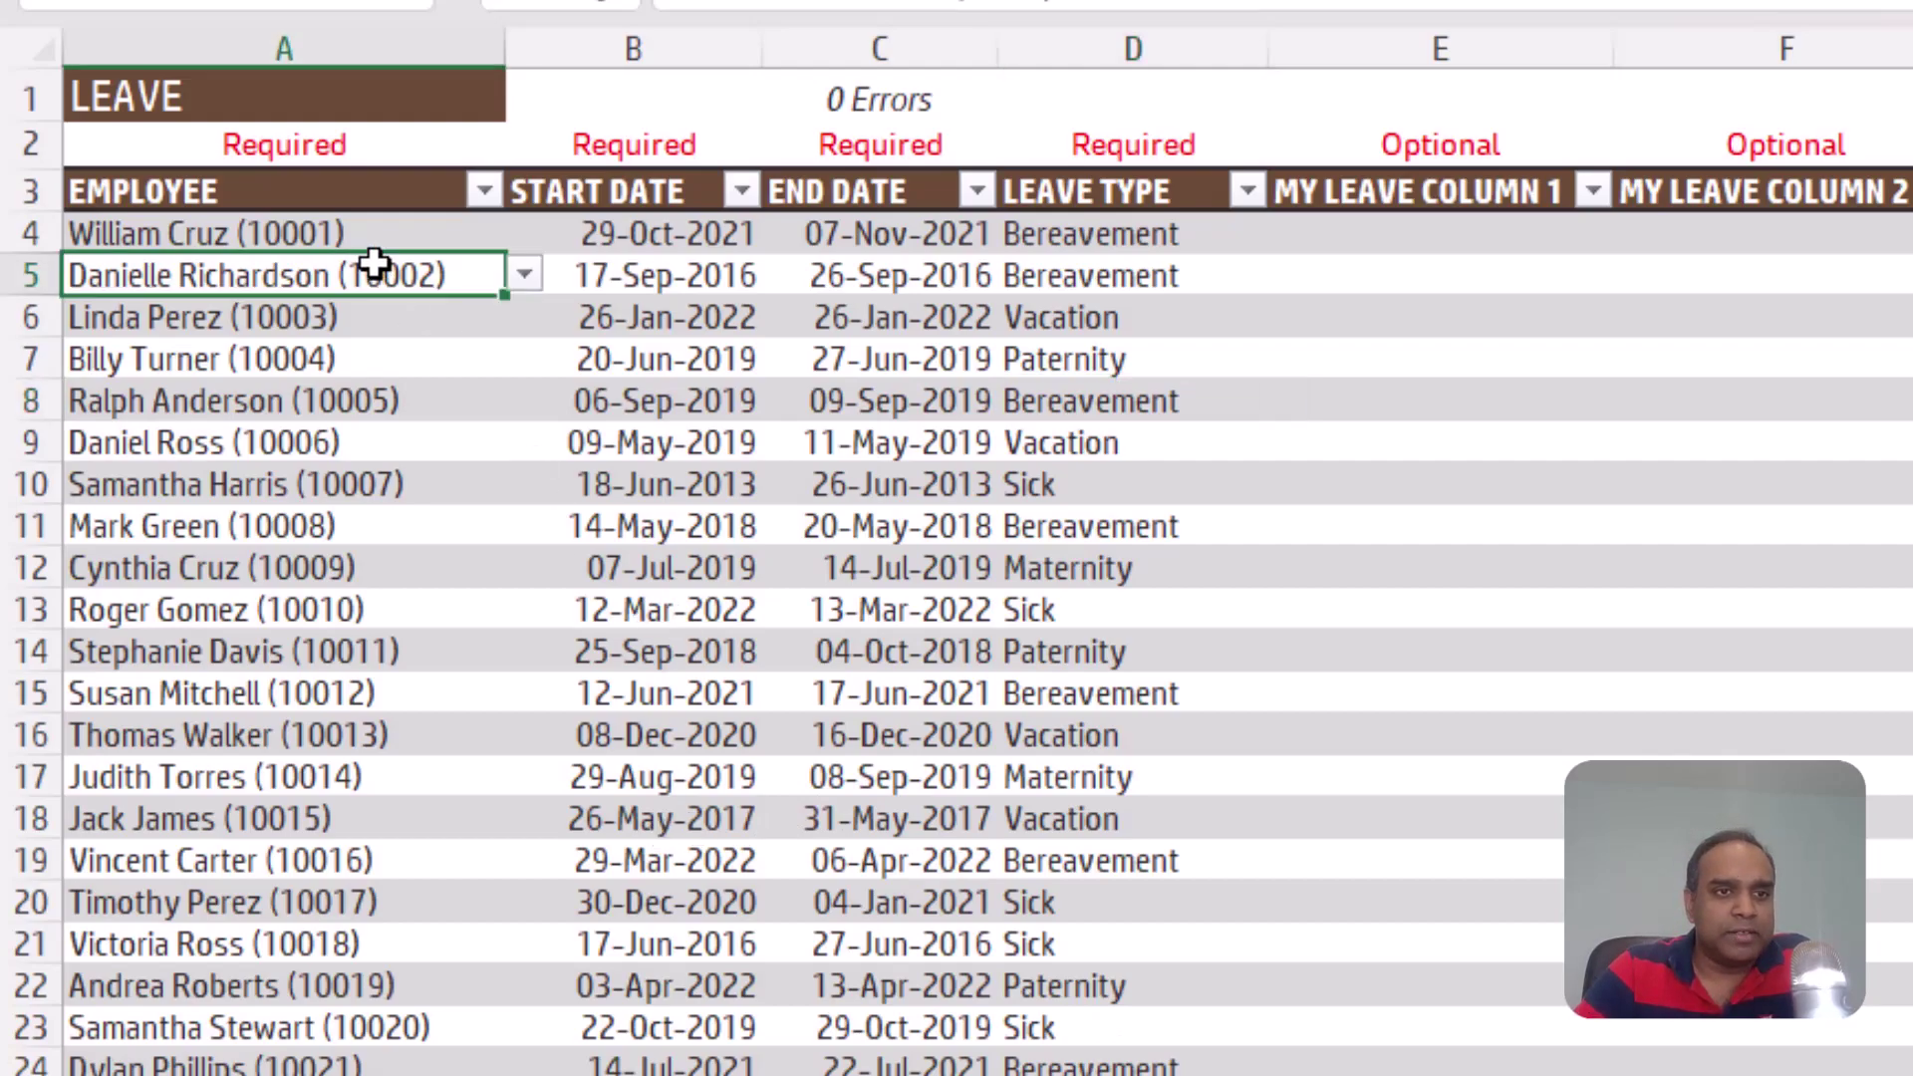
left_click(640, 287)
left_click(825, 279)
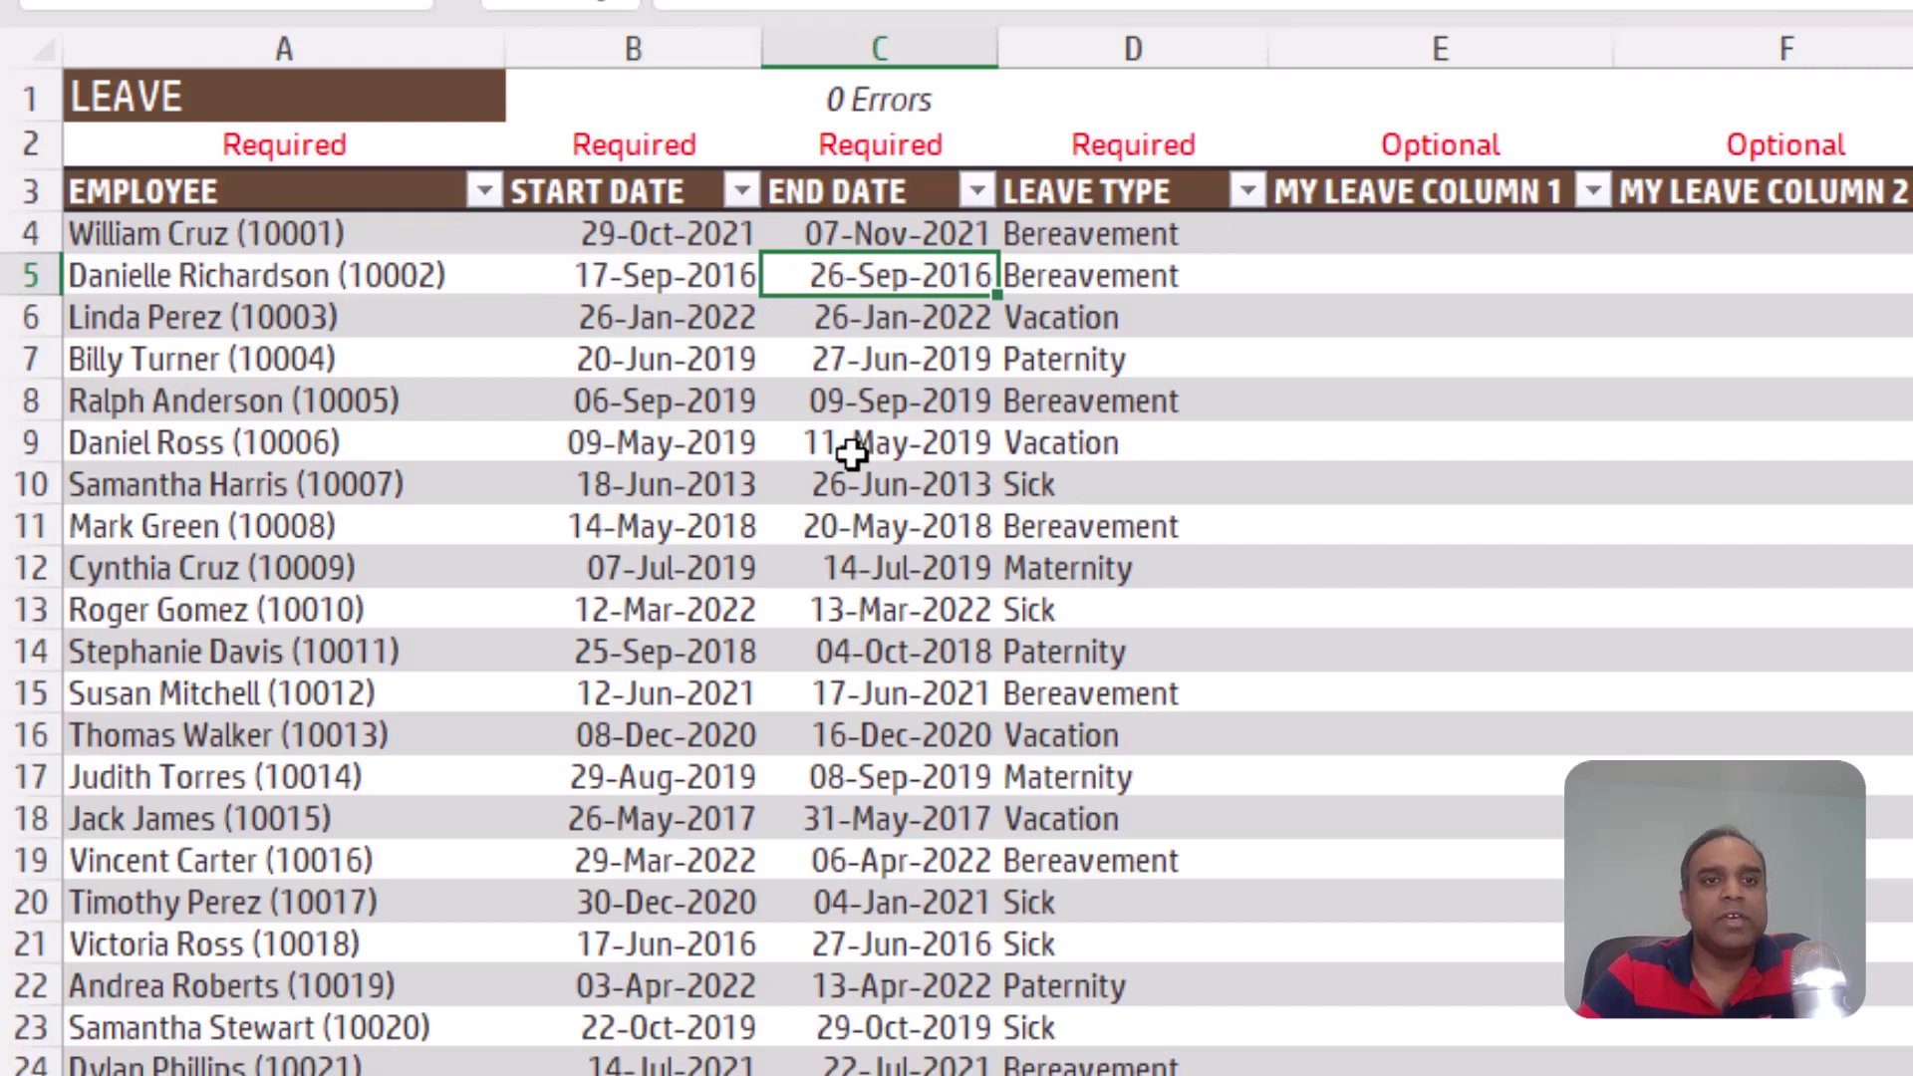
left_click(1161, 277)
left_click(1278, 284)
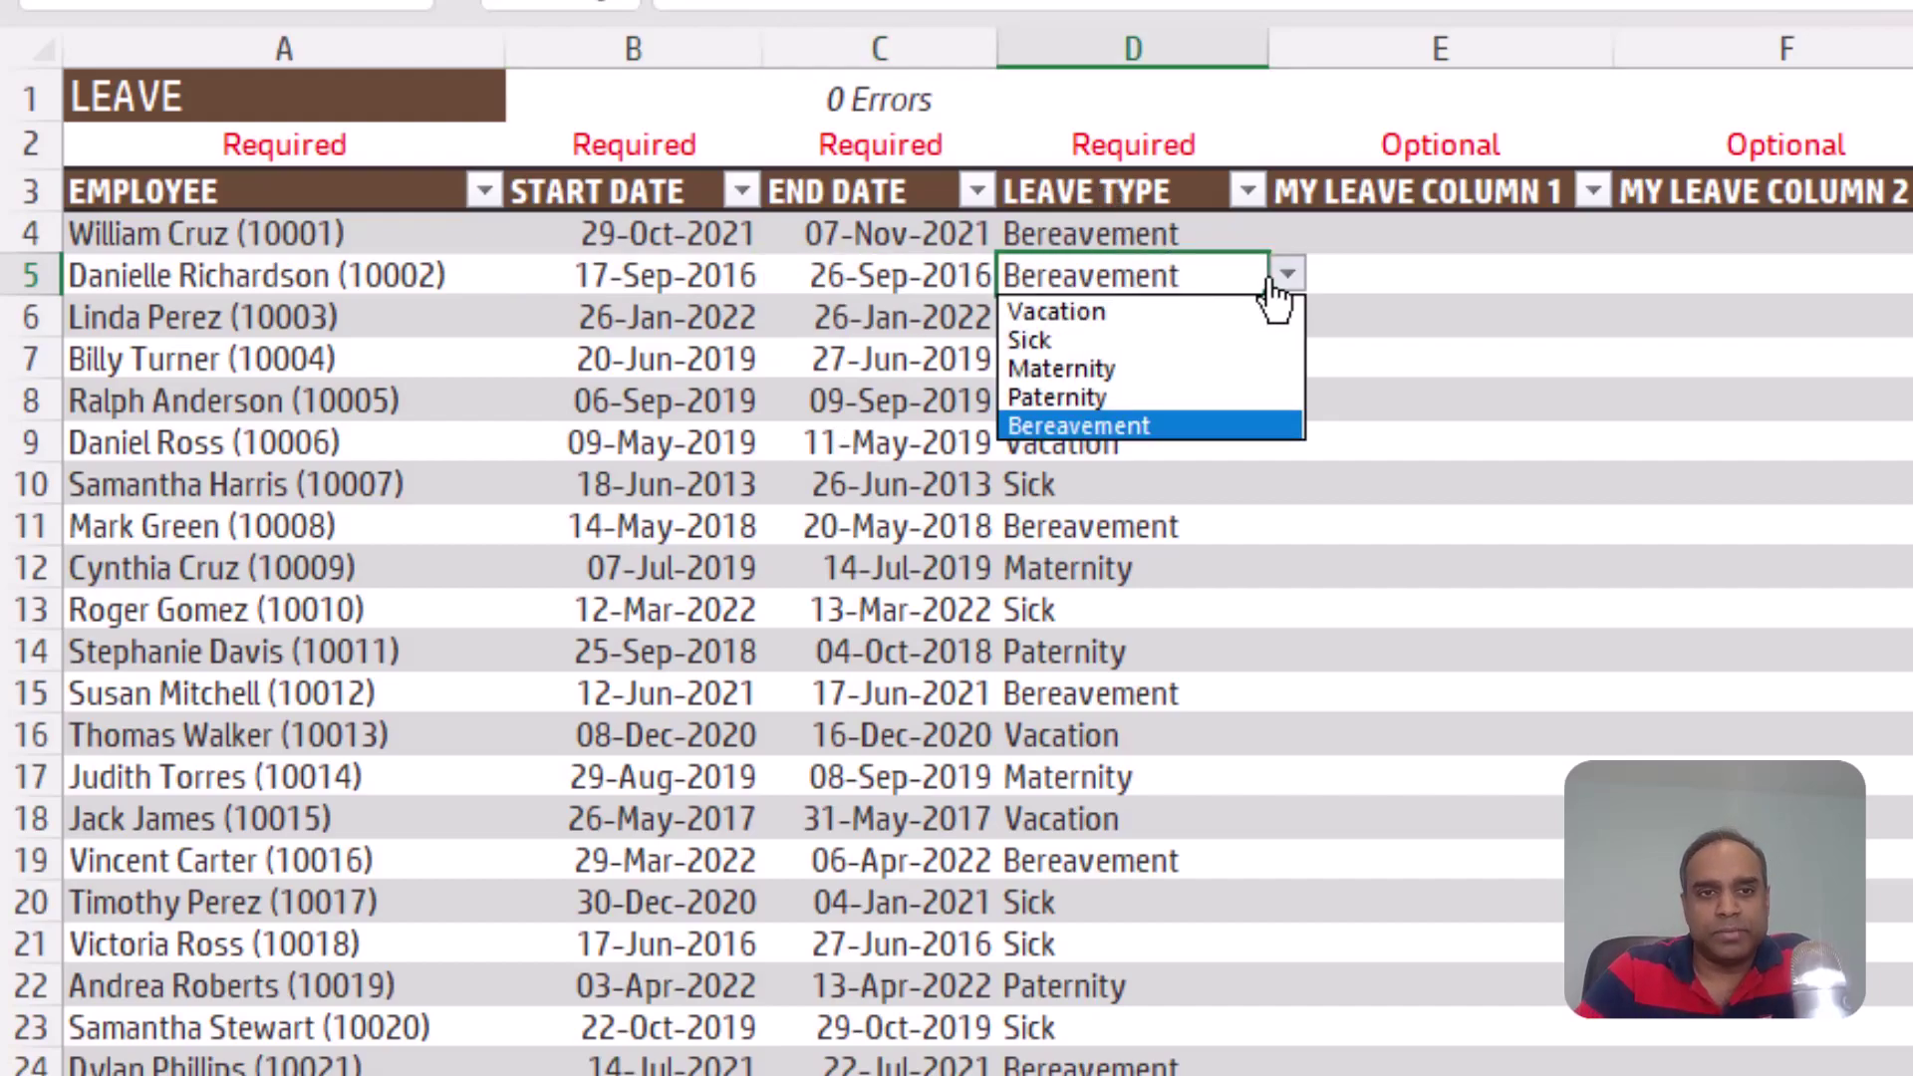
left_click(1273, 284)
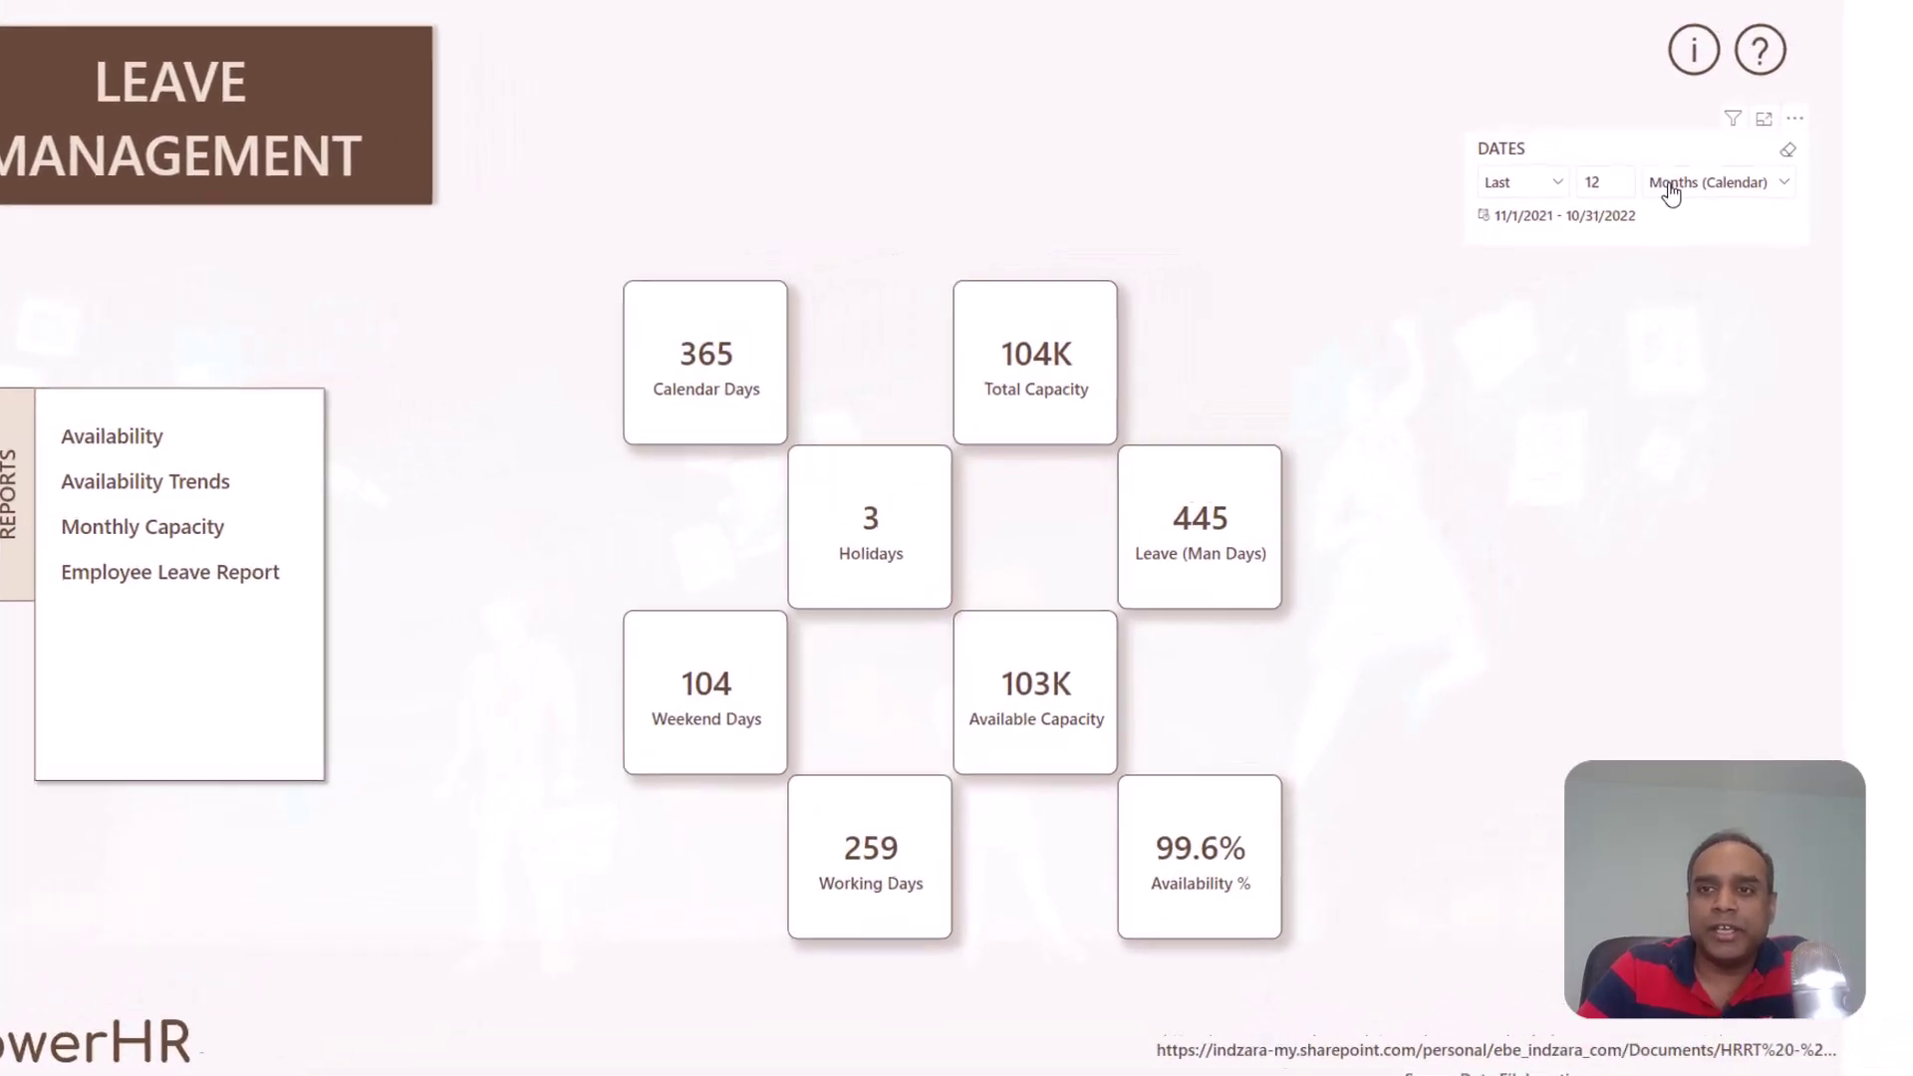
Set the Dates relative slicer to the last 6 months.
left_click(1671, 190)
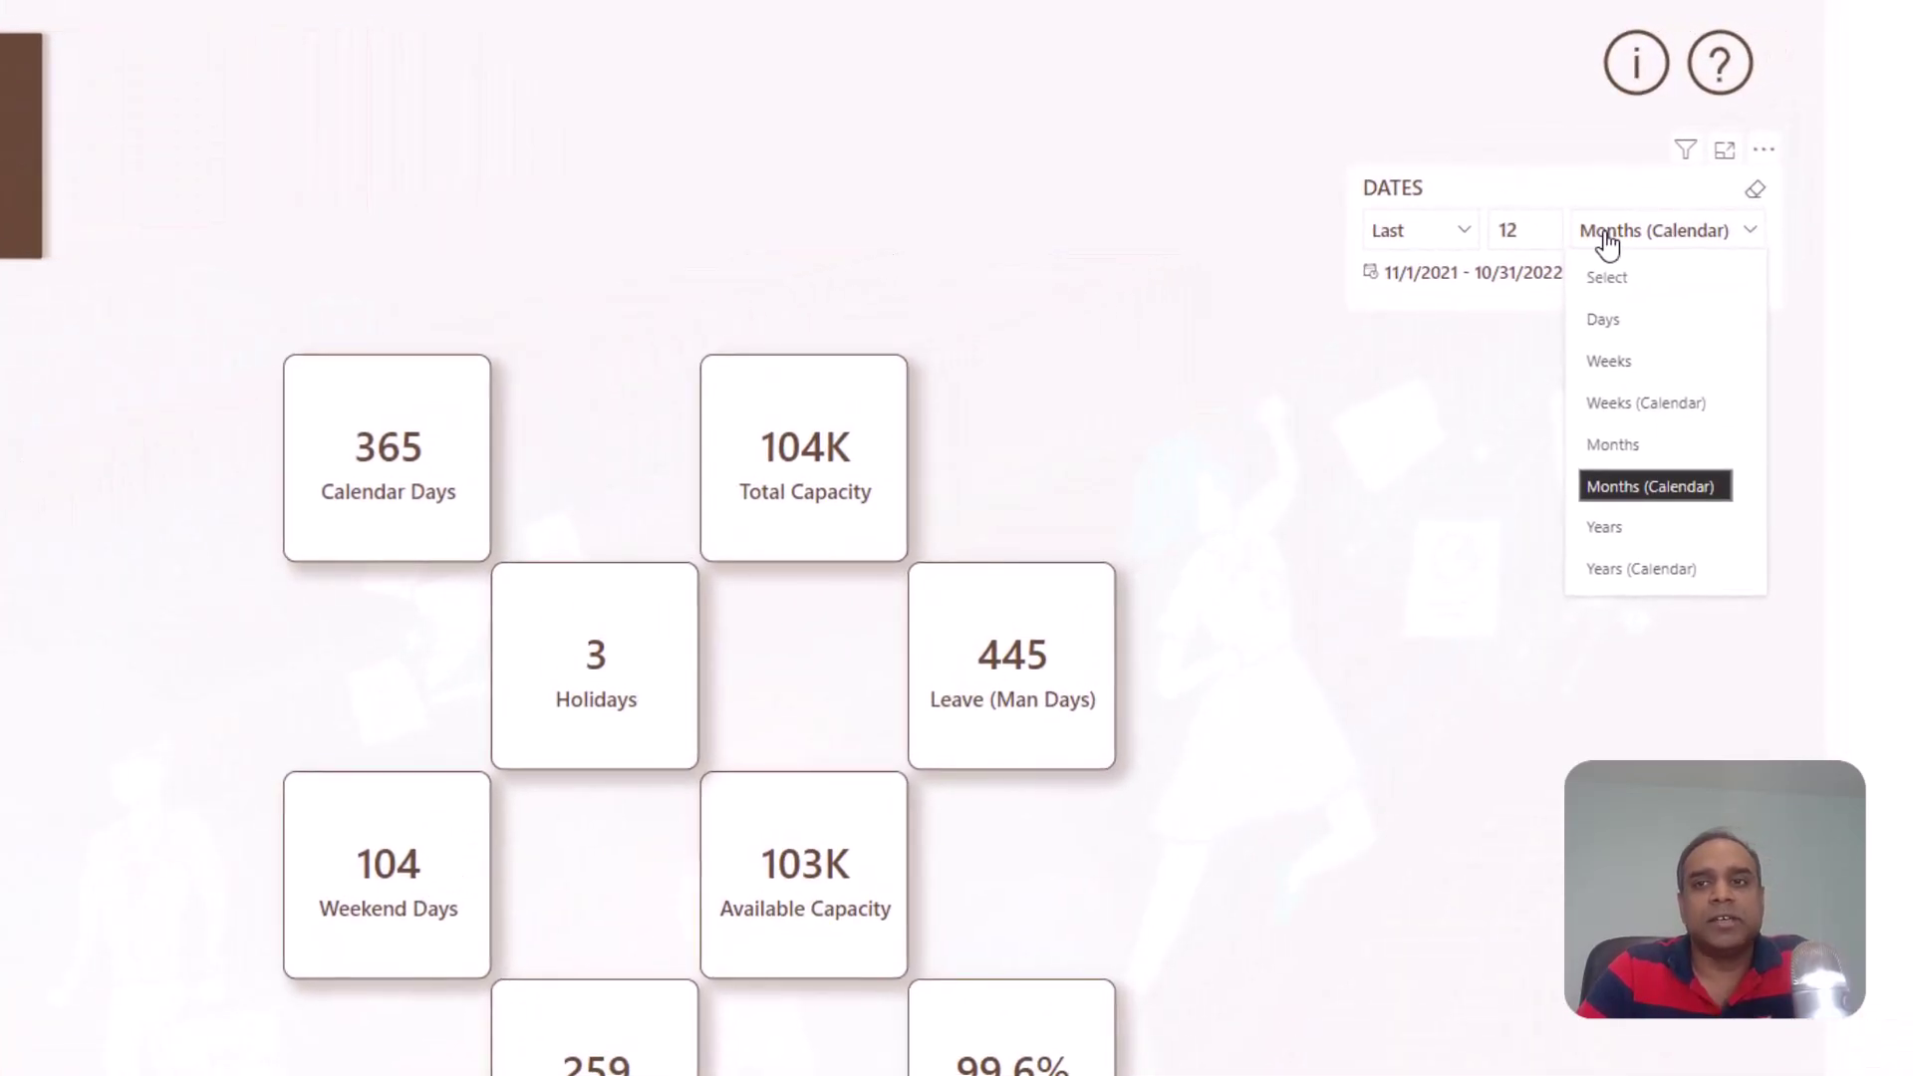
double_click(1527, 232)
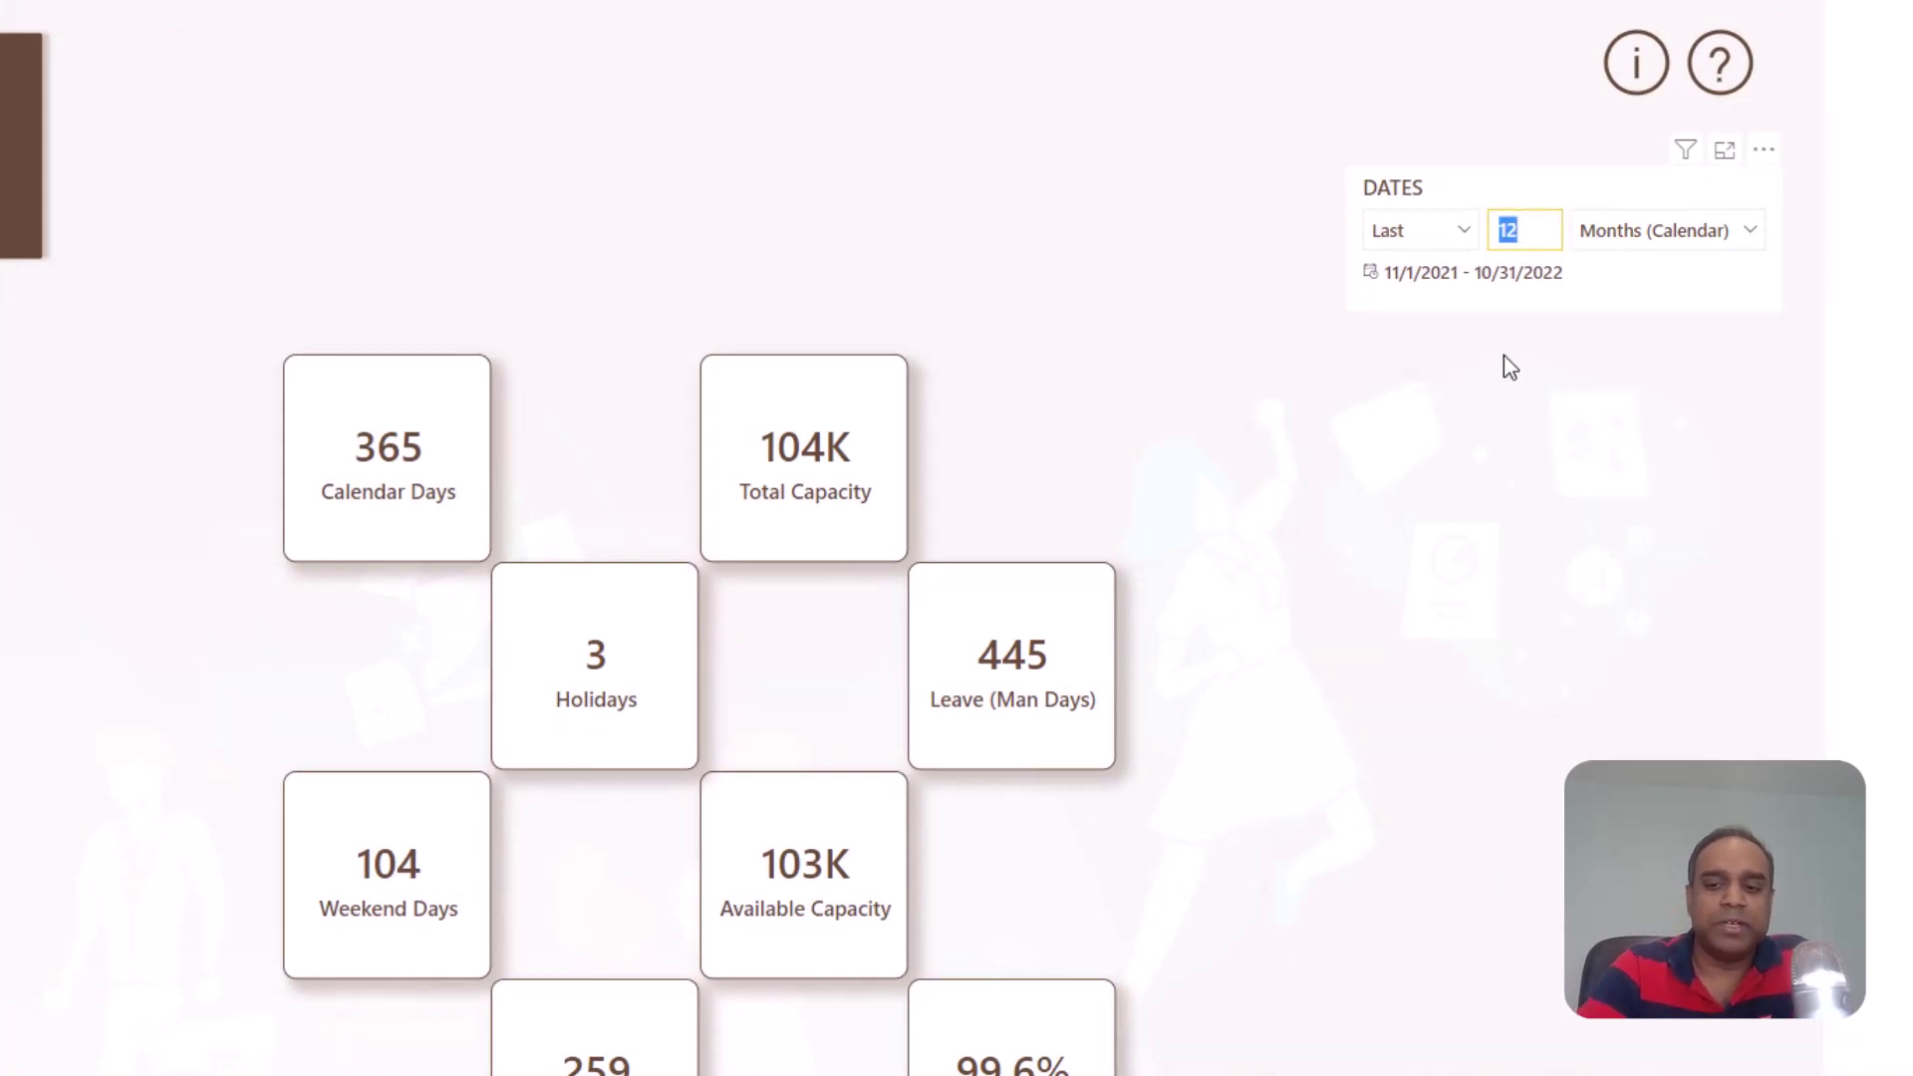
type("6")
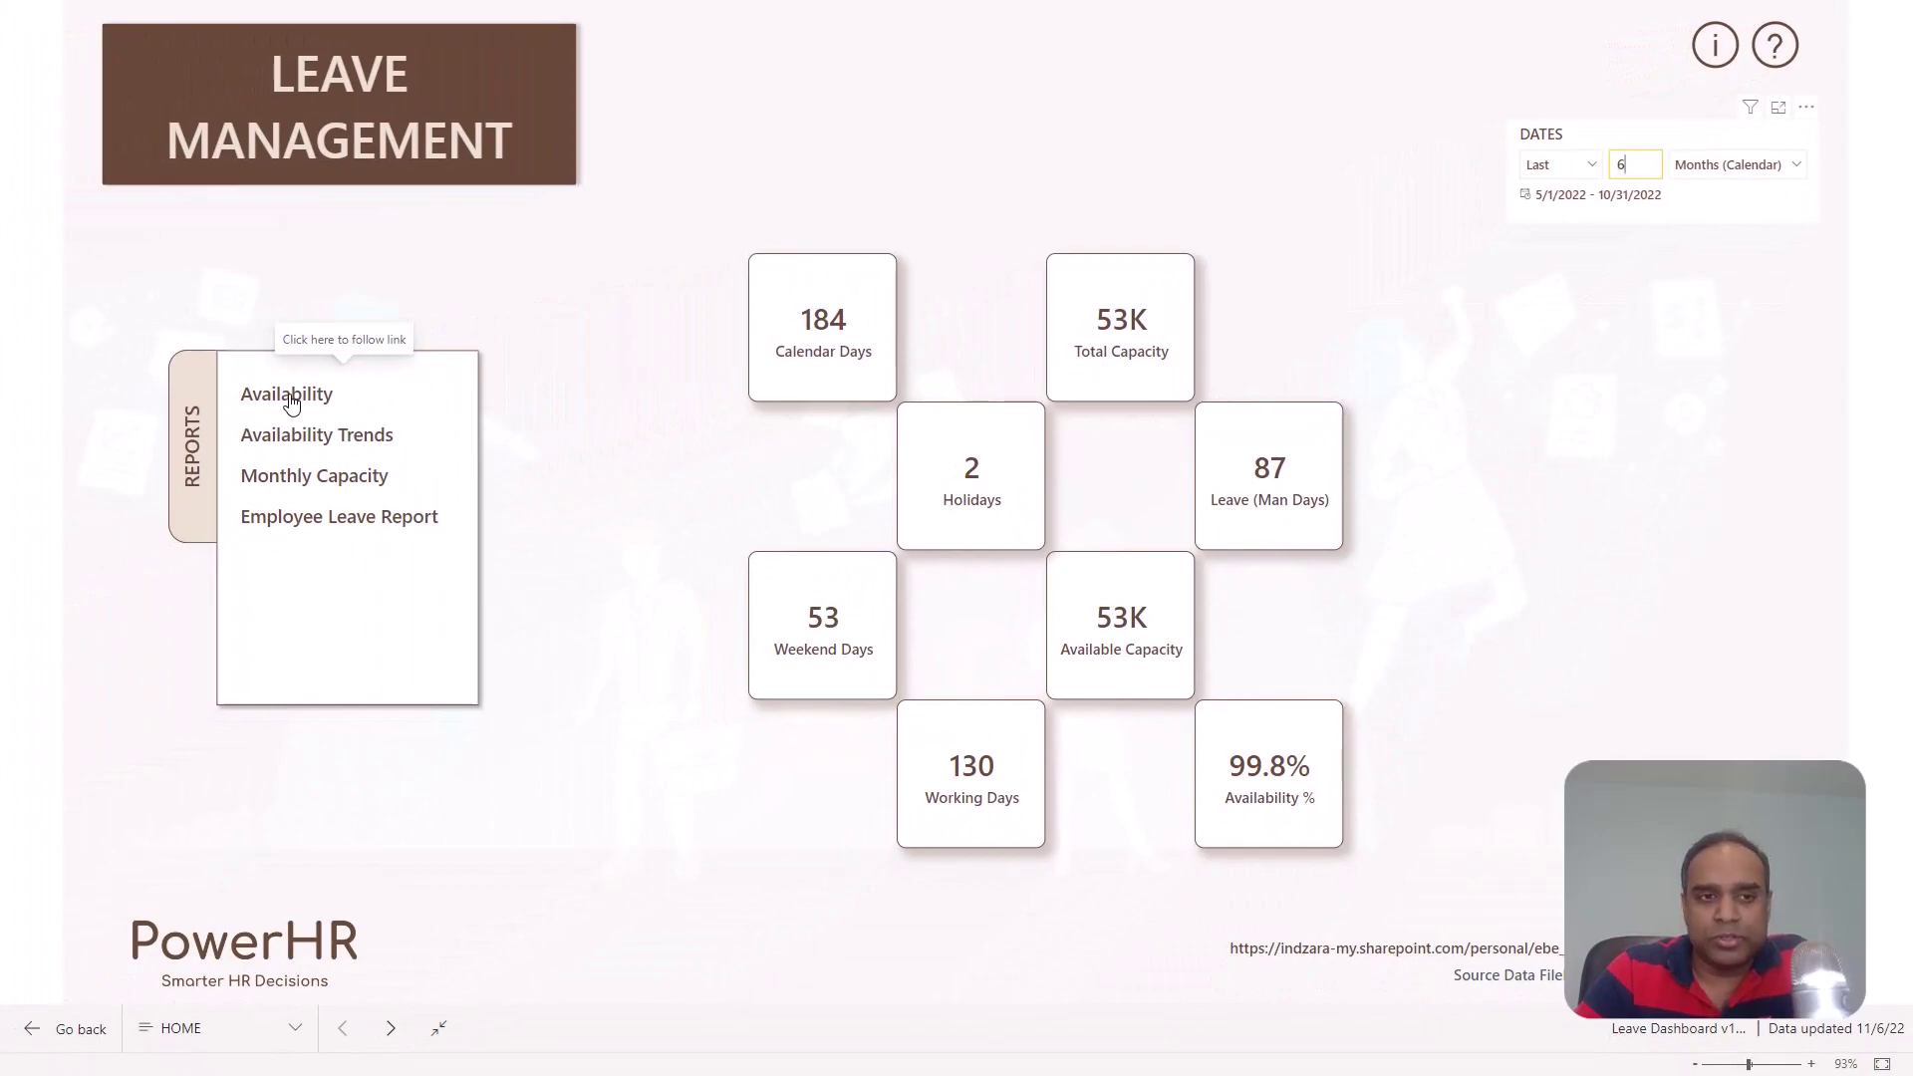
On the Availability page, set the Dates slicer to the last 8 months.
left_click(290, 402)
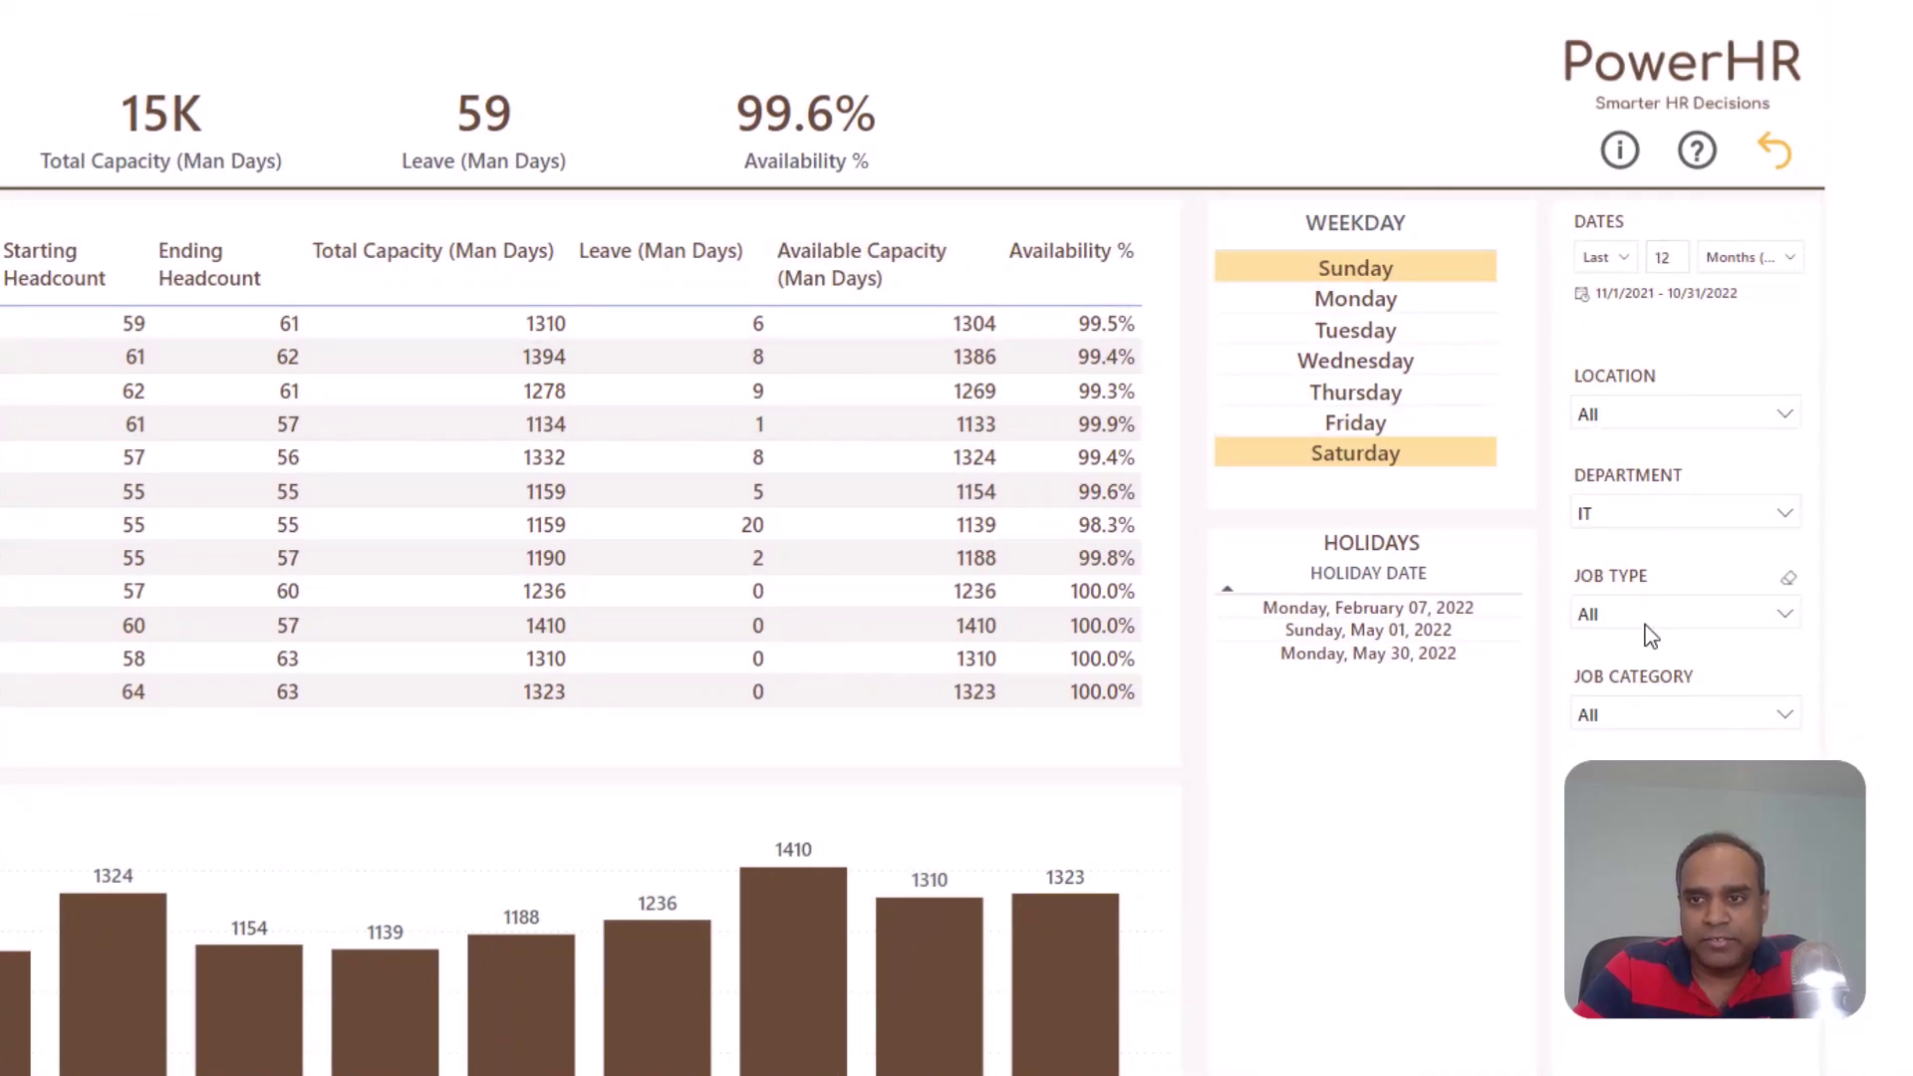
double_click(1683, 258)
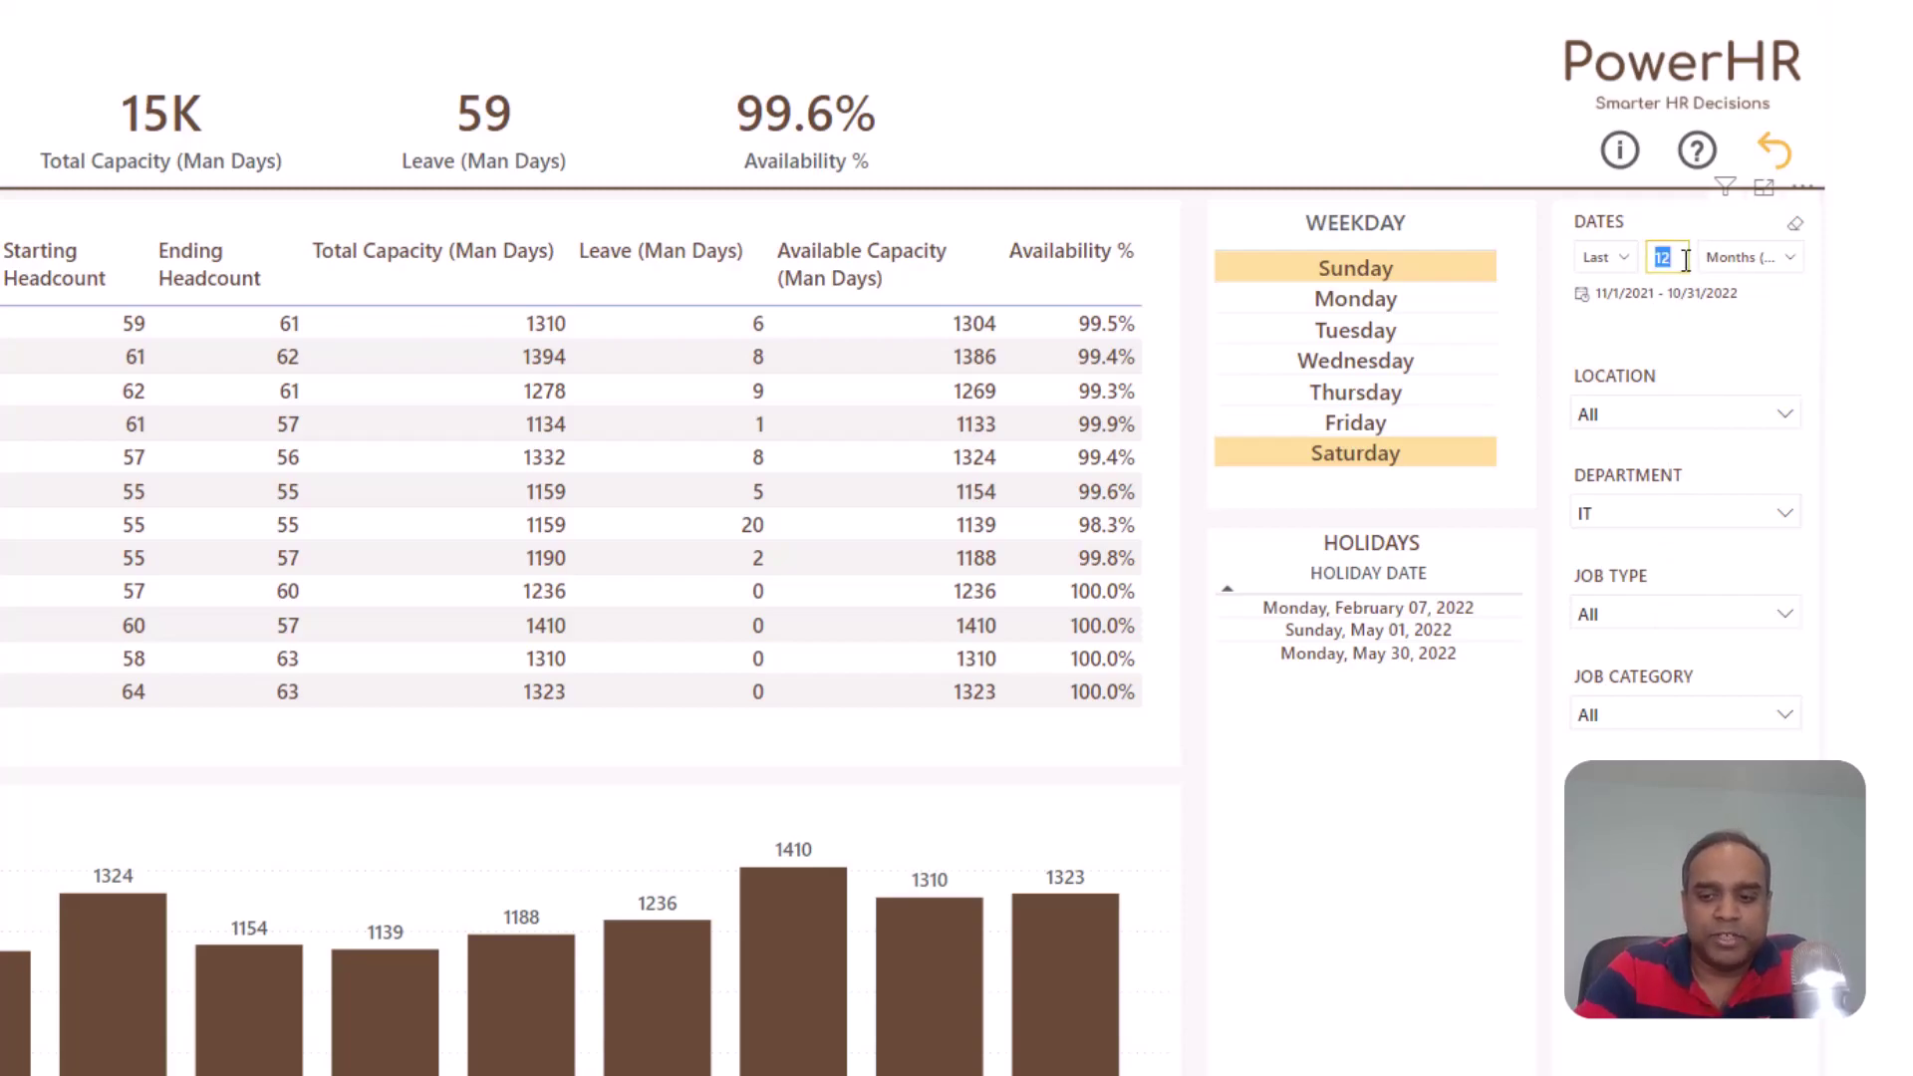
type("8")
key("Return")
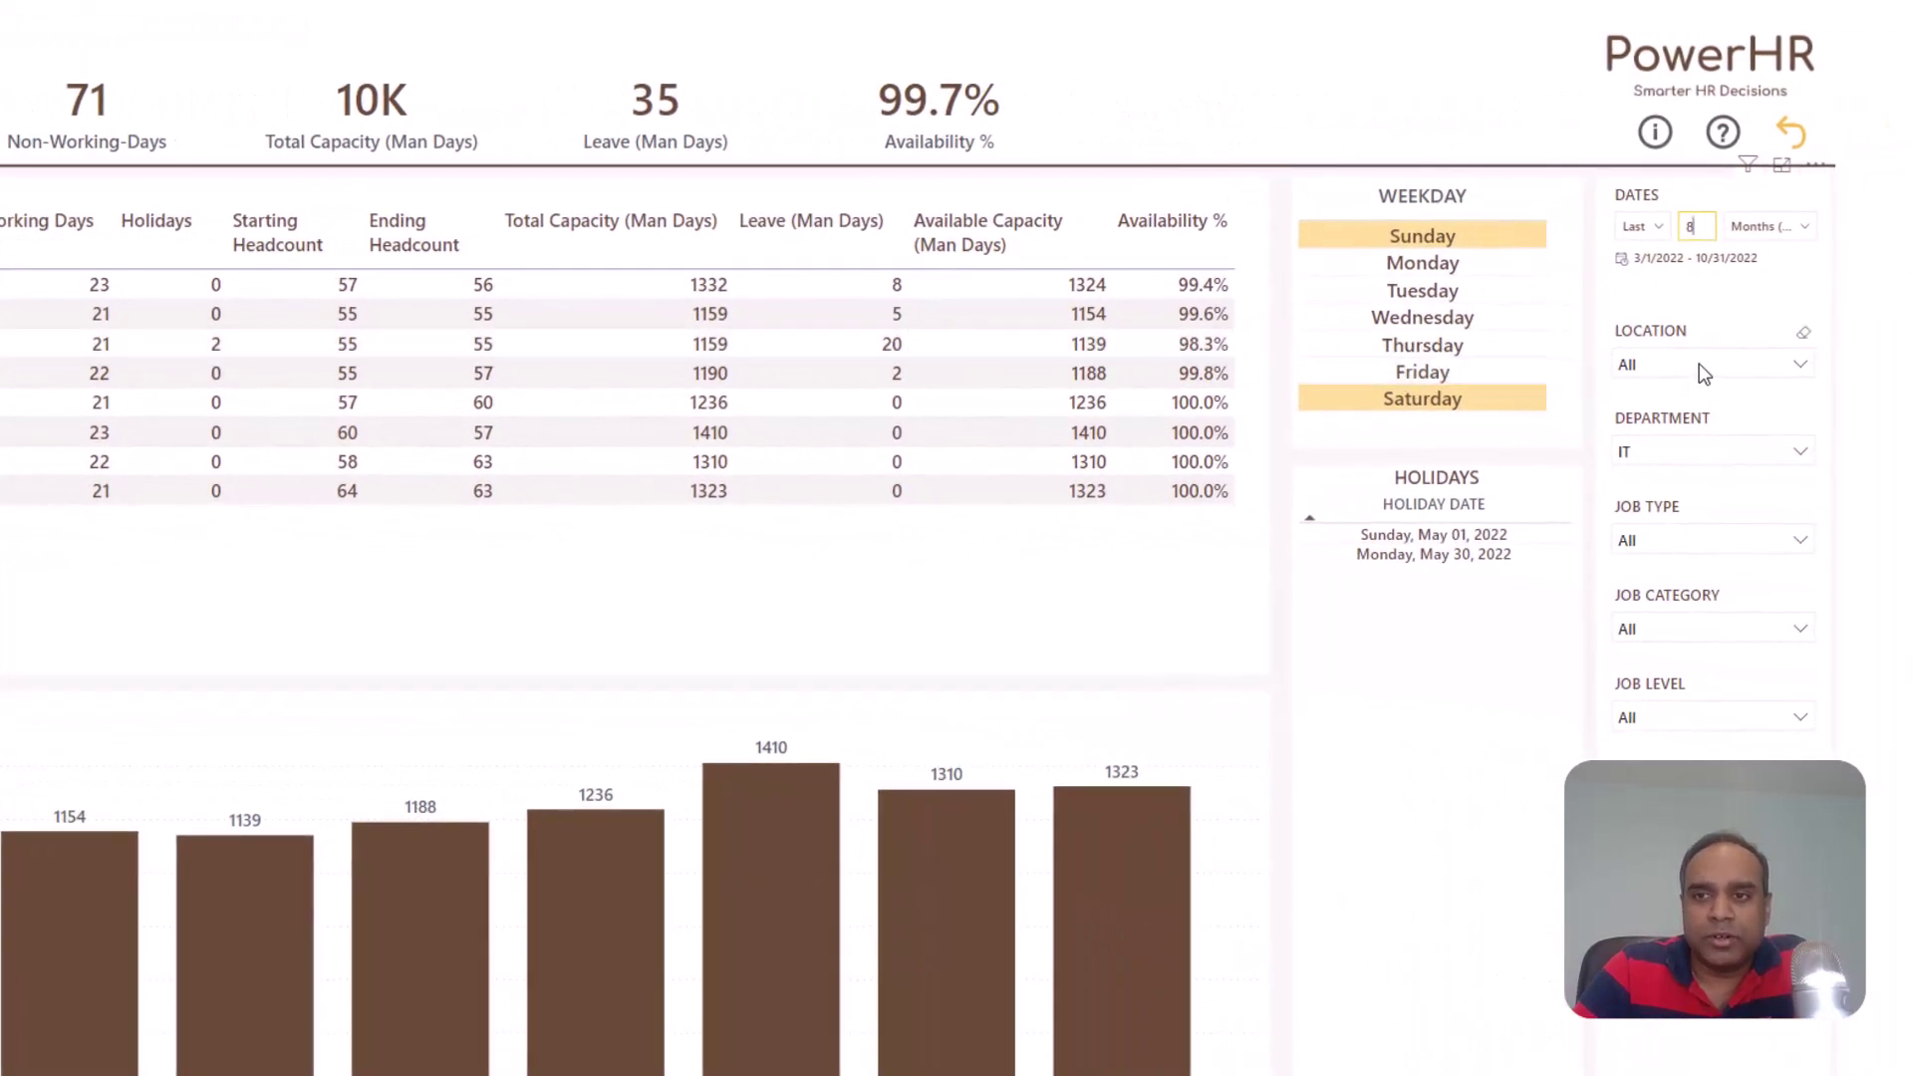
Switch the Department slicer from IT to Accounting and collapse the list.
left_click(1697, 453)
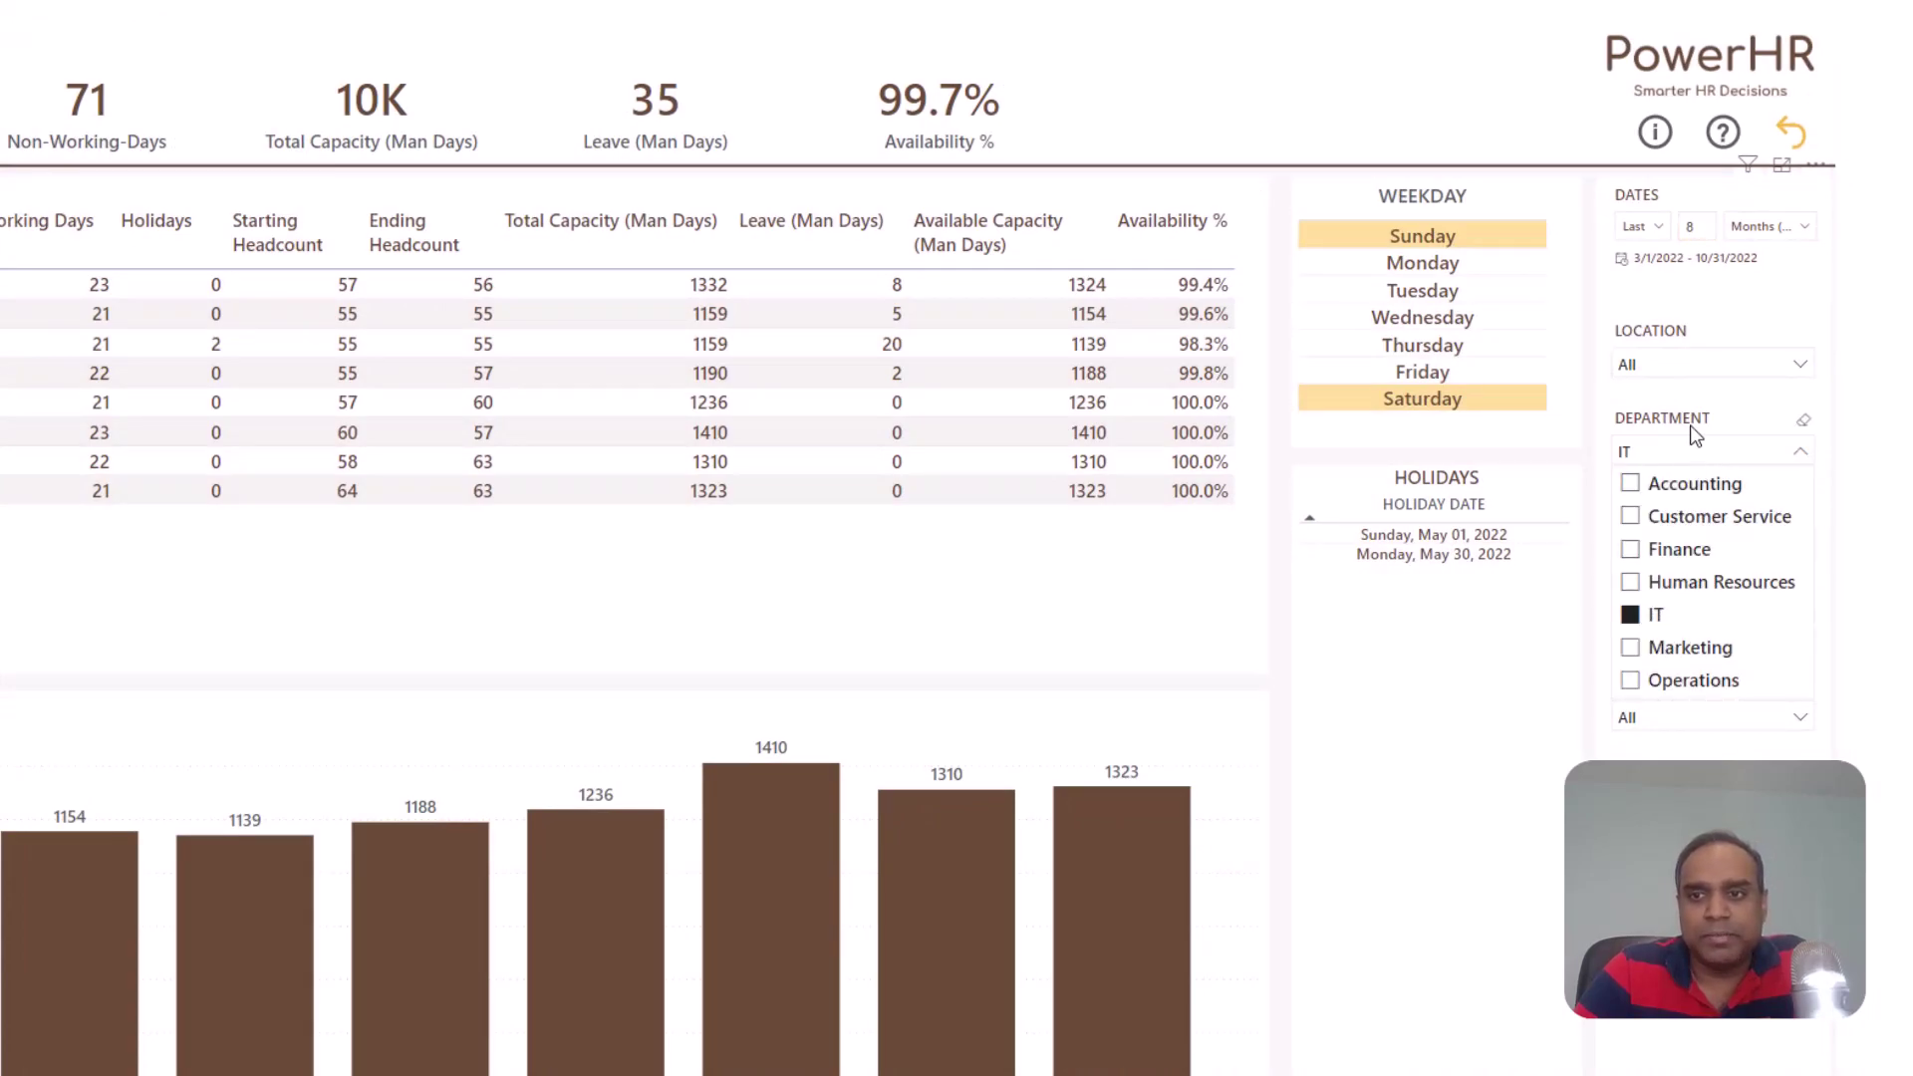
left_click(1667, 486)
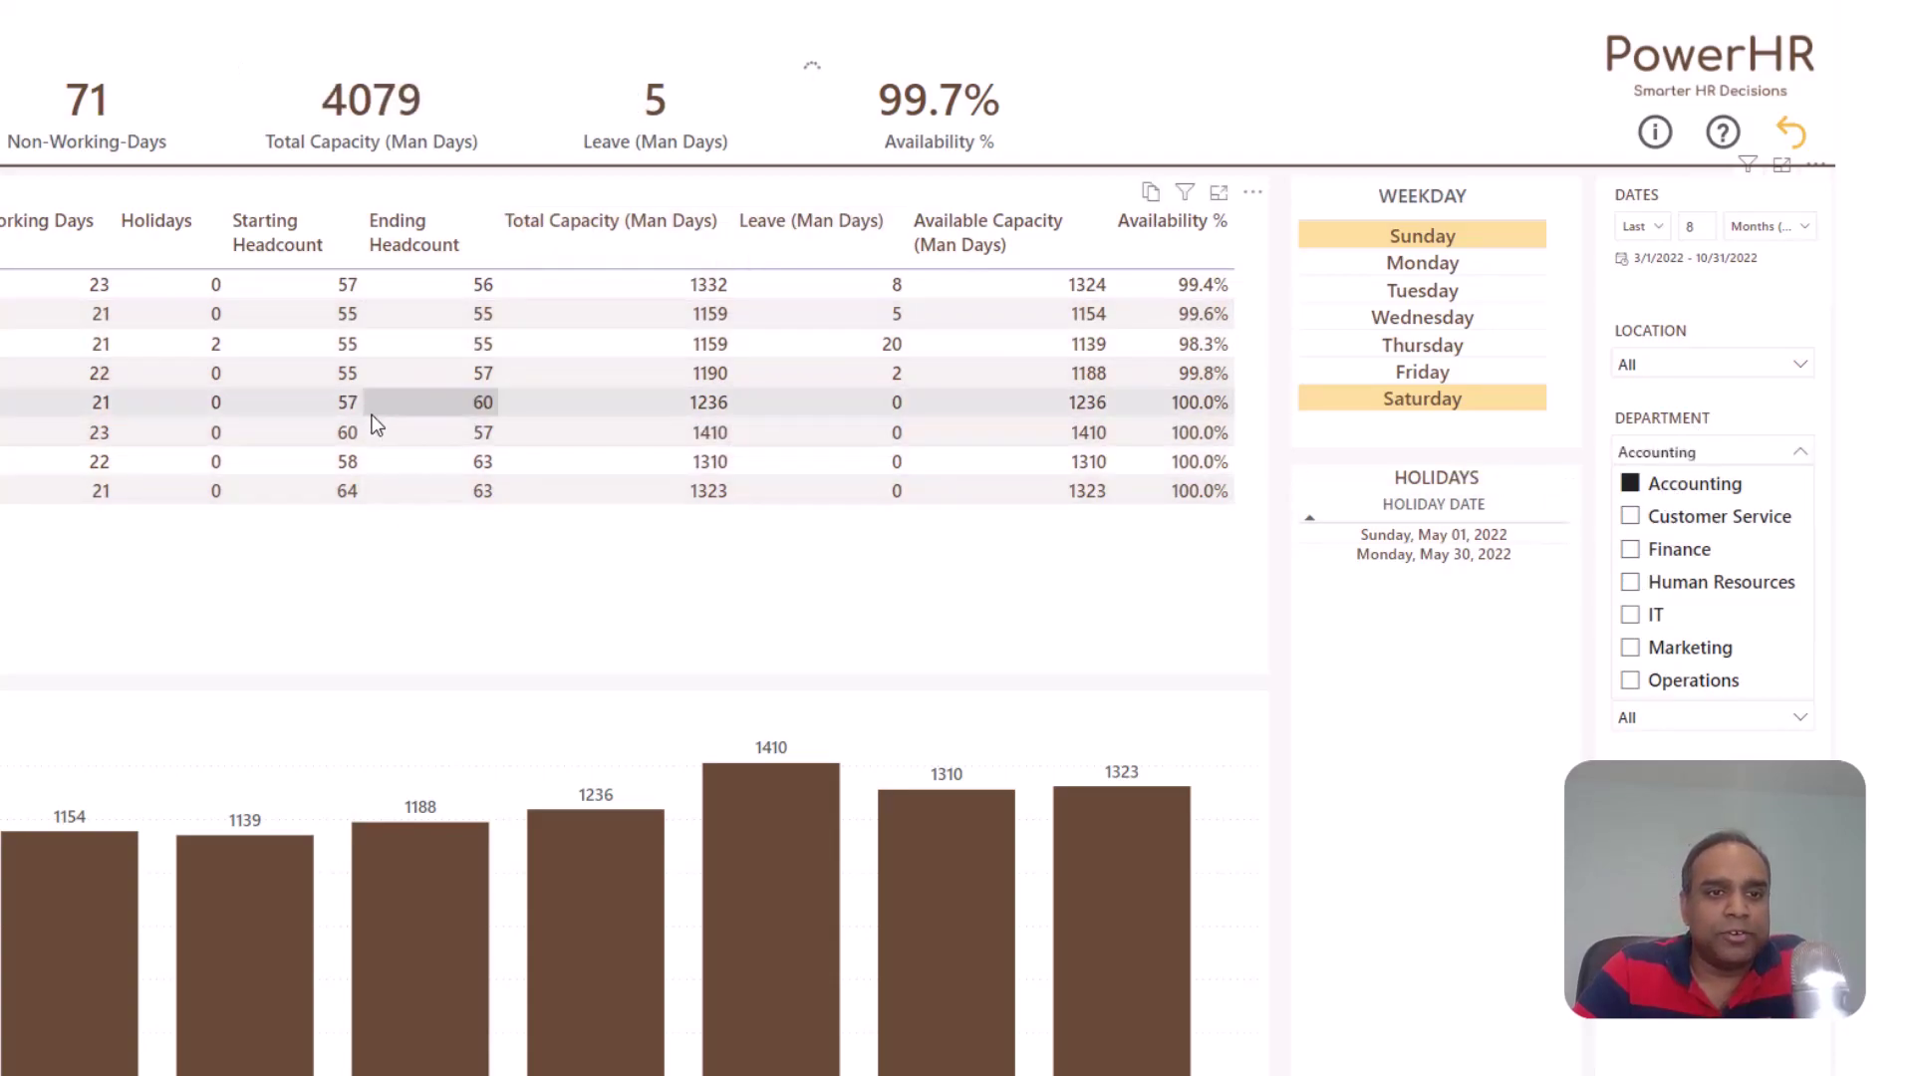
left_click(1853, 406)
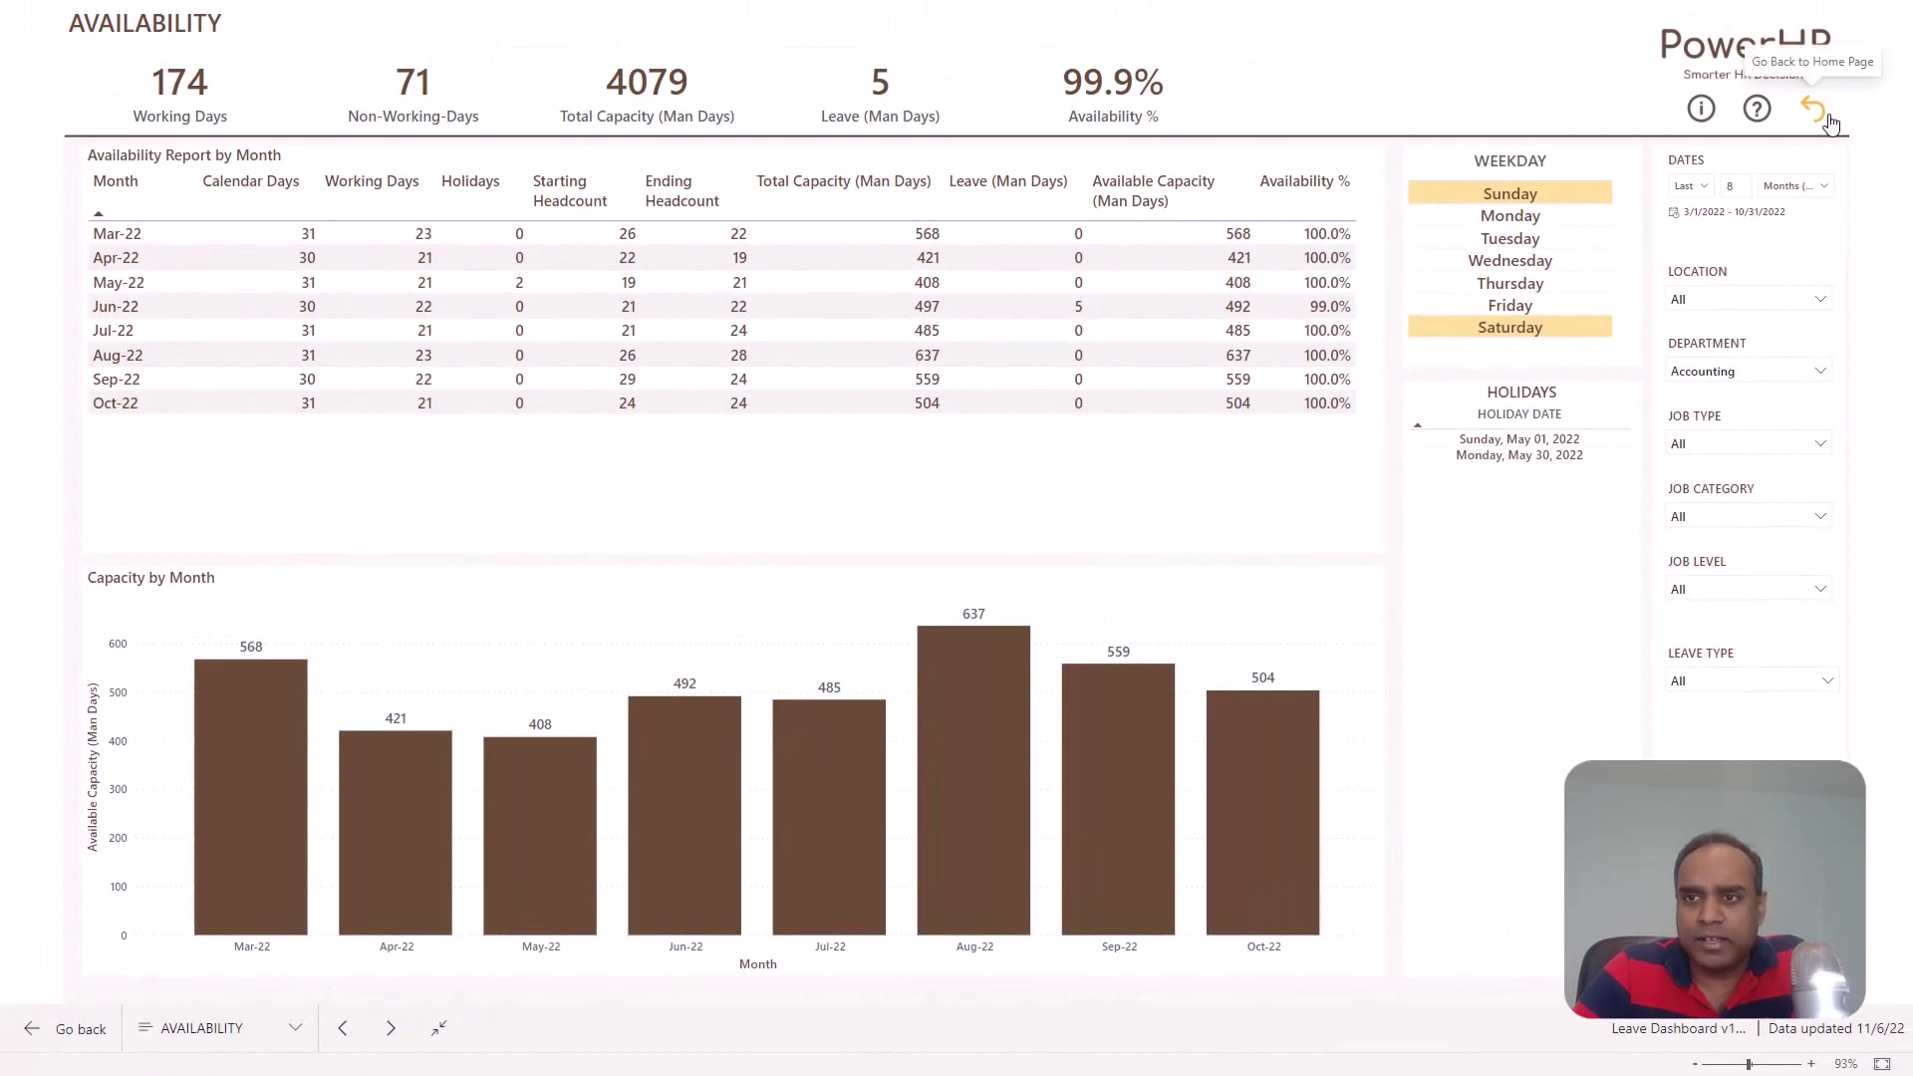
Return to the home page and open the Availability Trends report.
left_click(1830, 117)
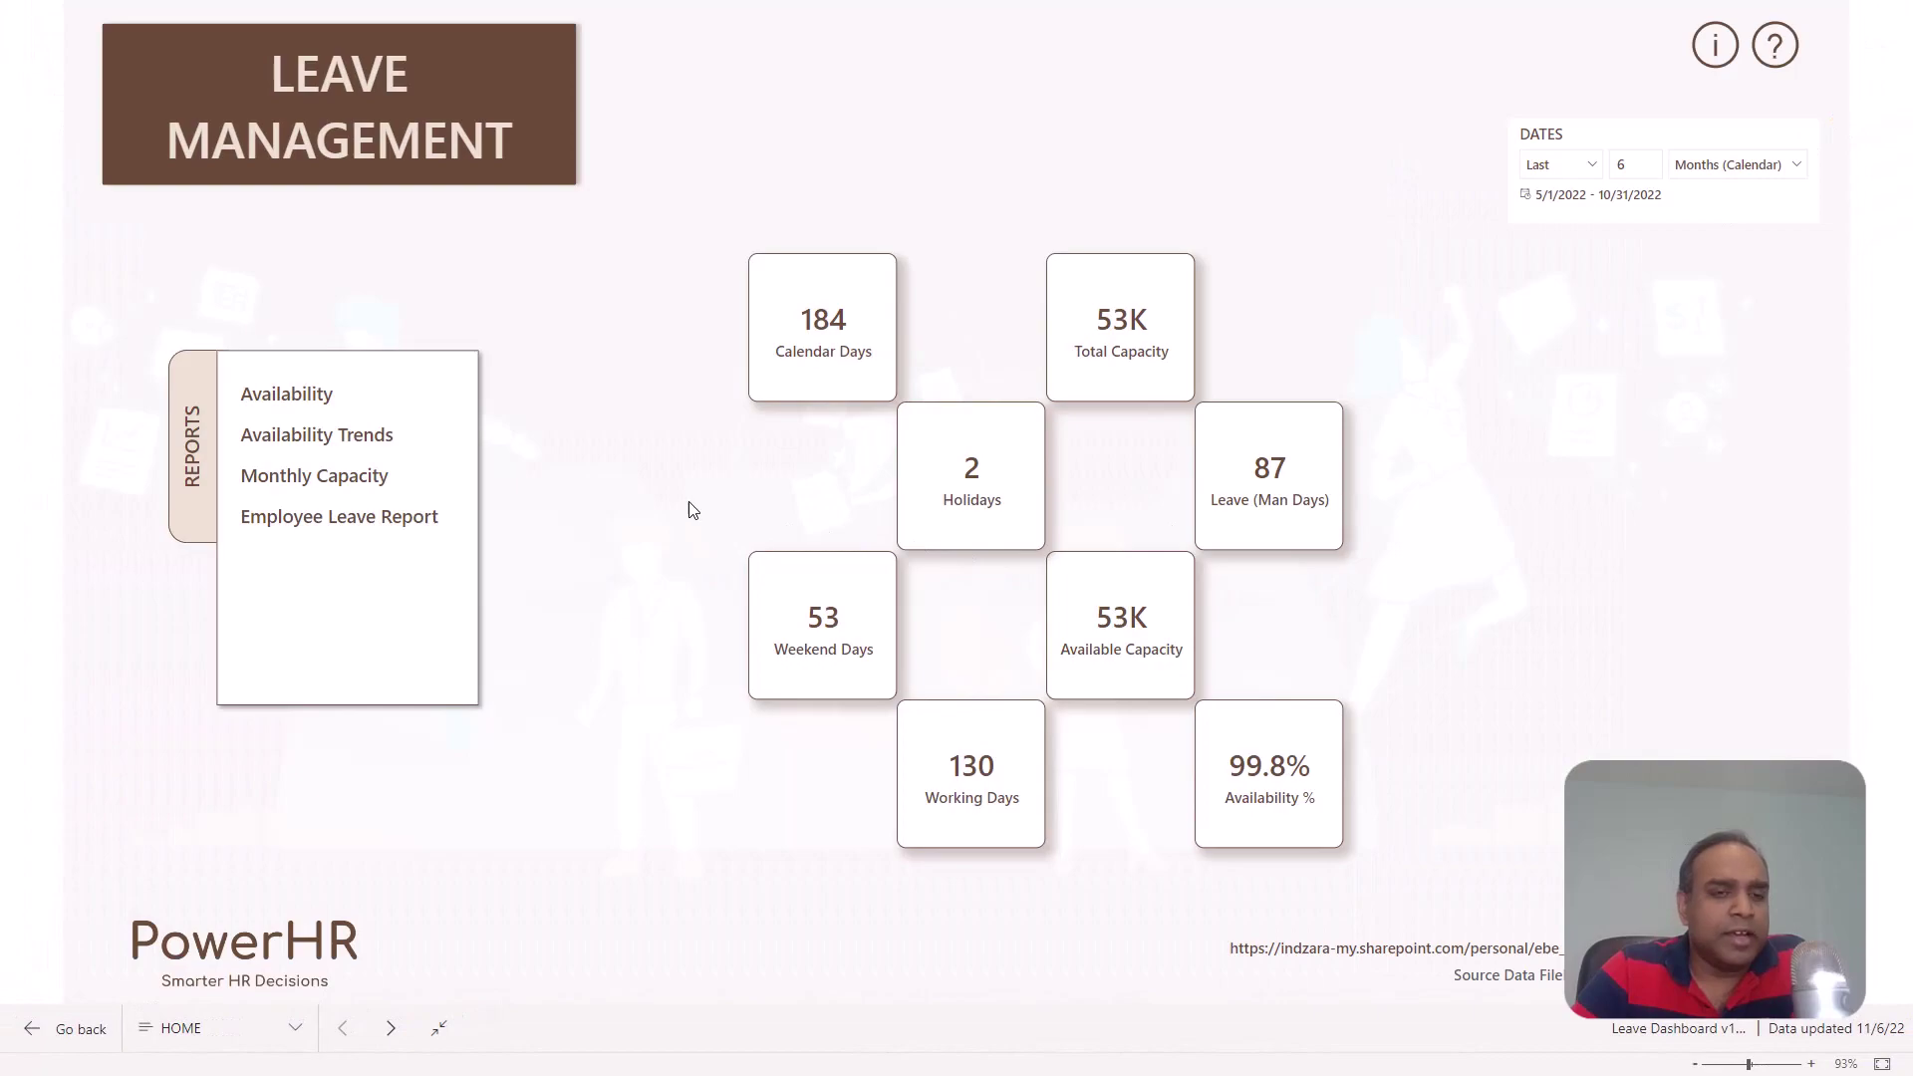
left_click(339, 446)
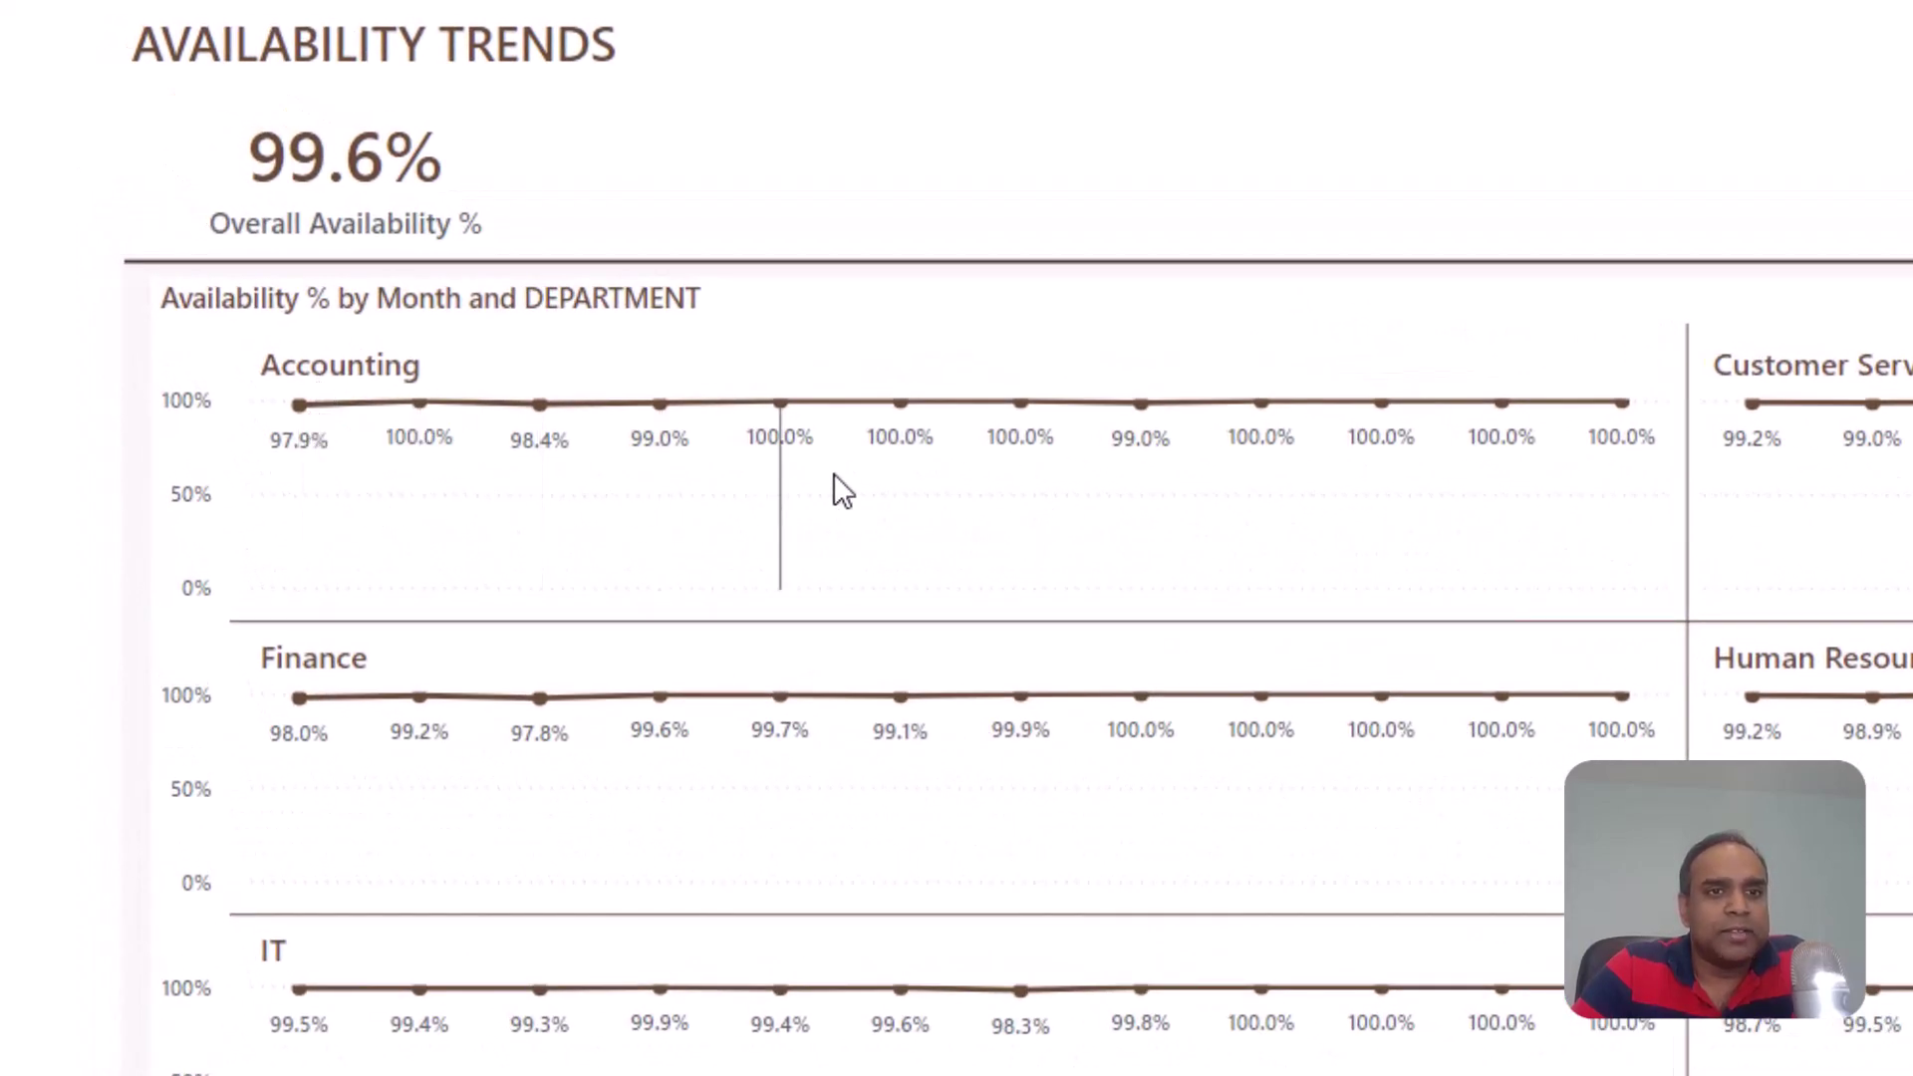
mouse_move(854, 474)
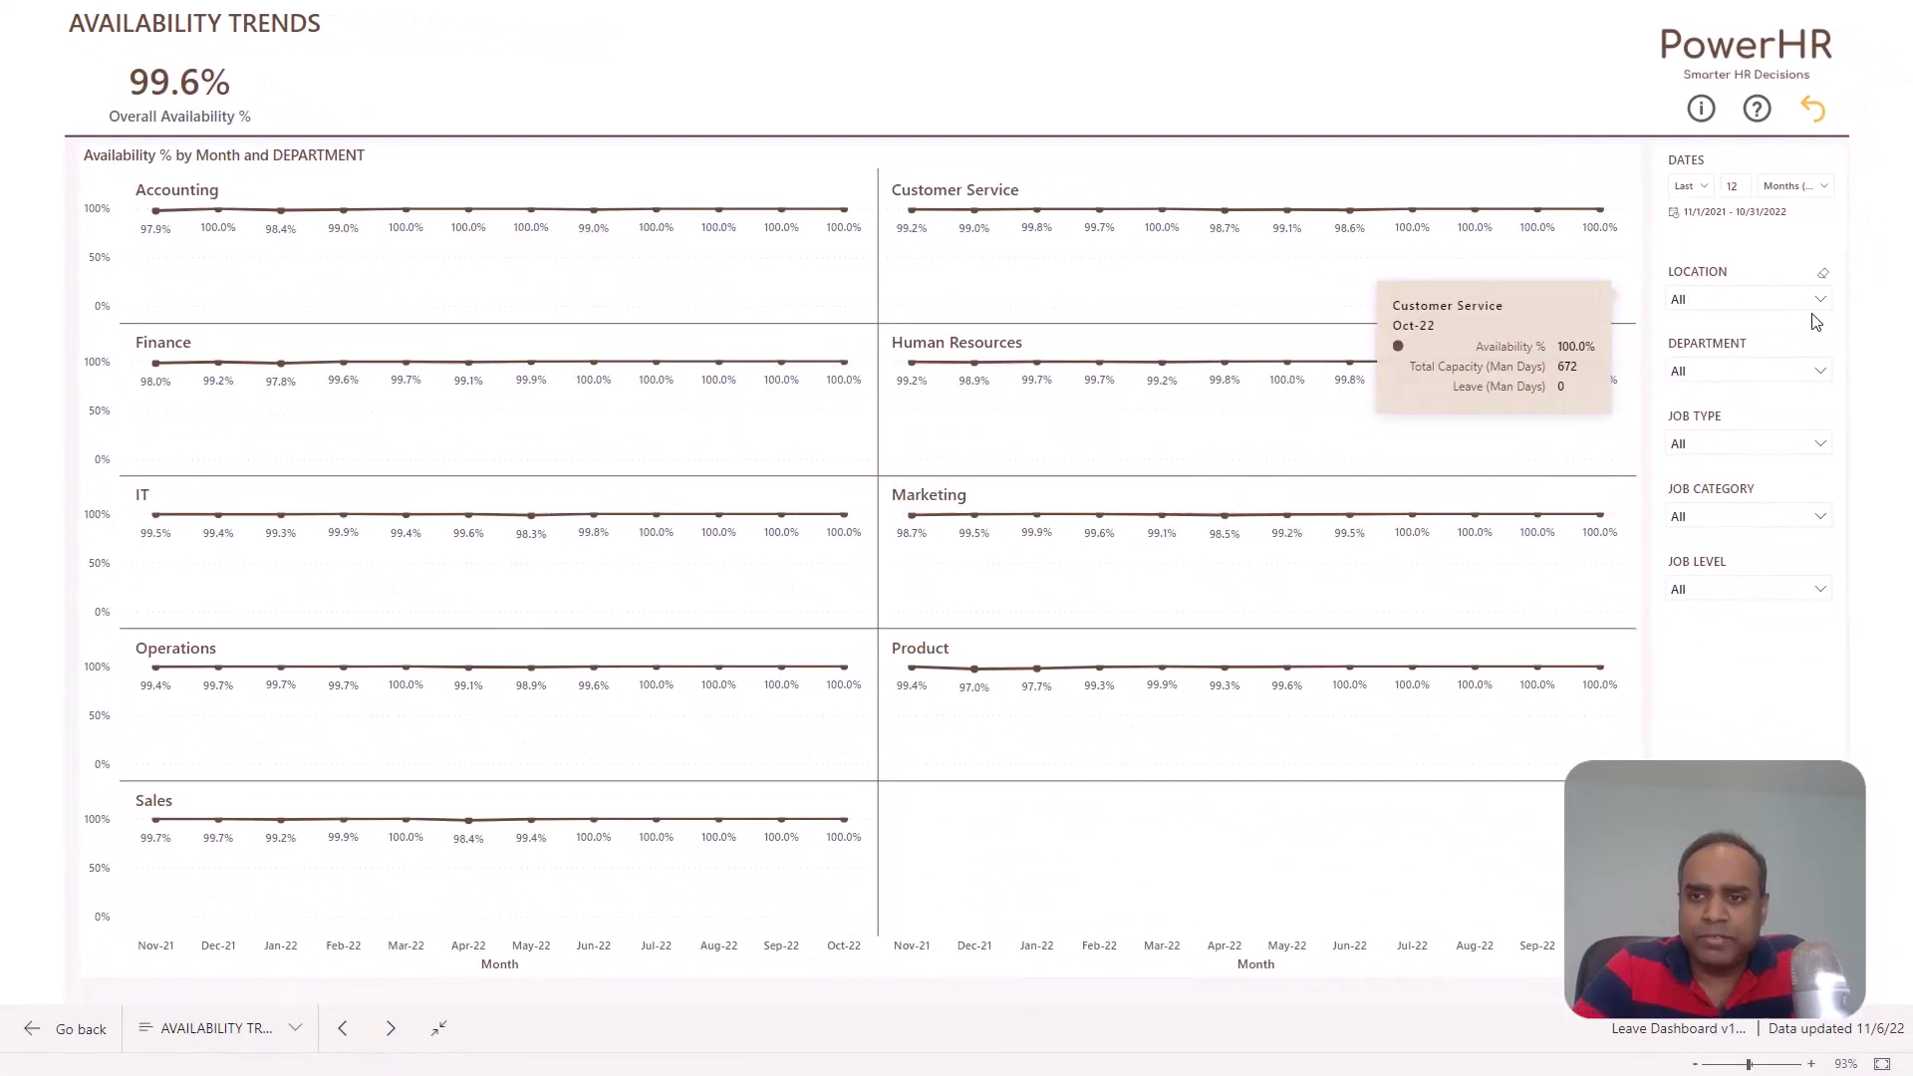
Return home, open the Monthly Capacity report, and expand its Month slicer.
left_click(1817, 112)
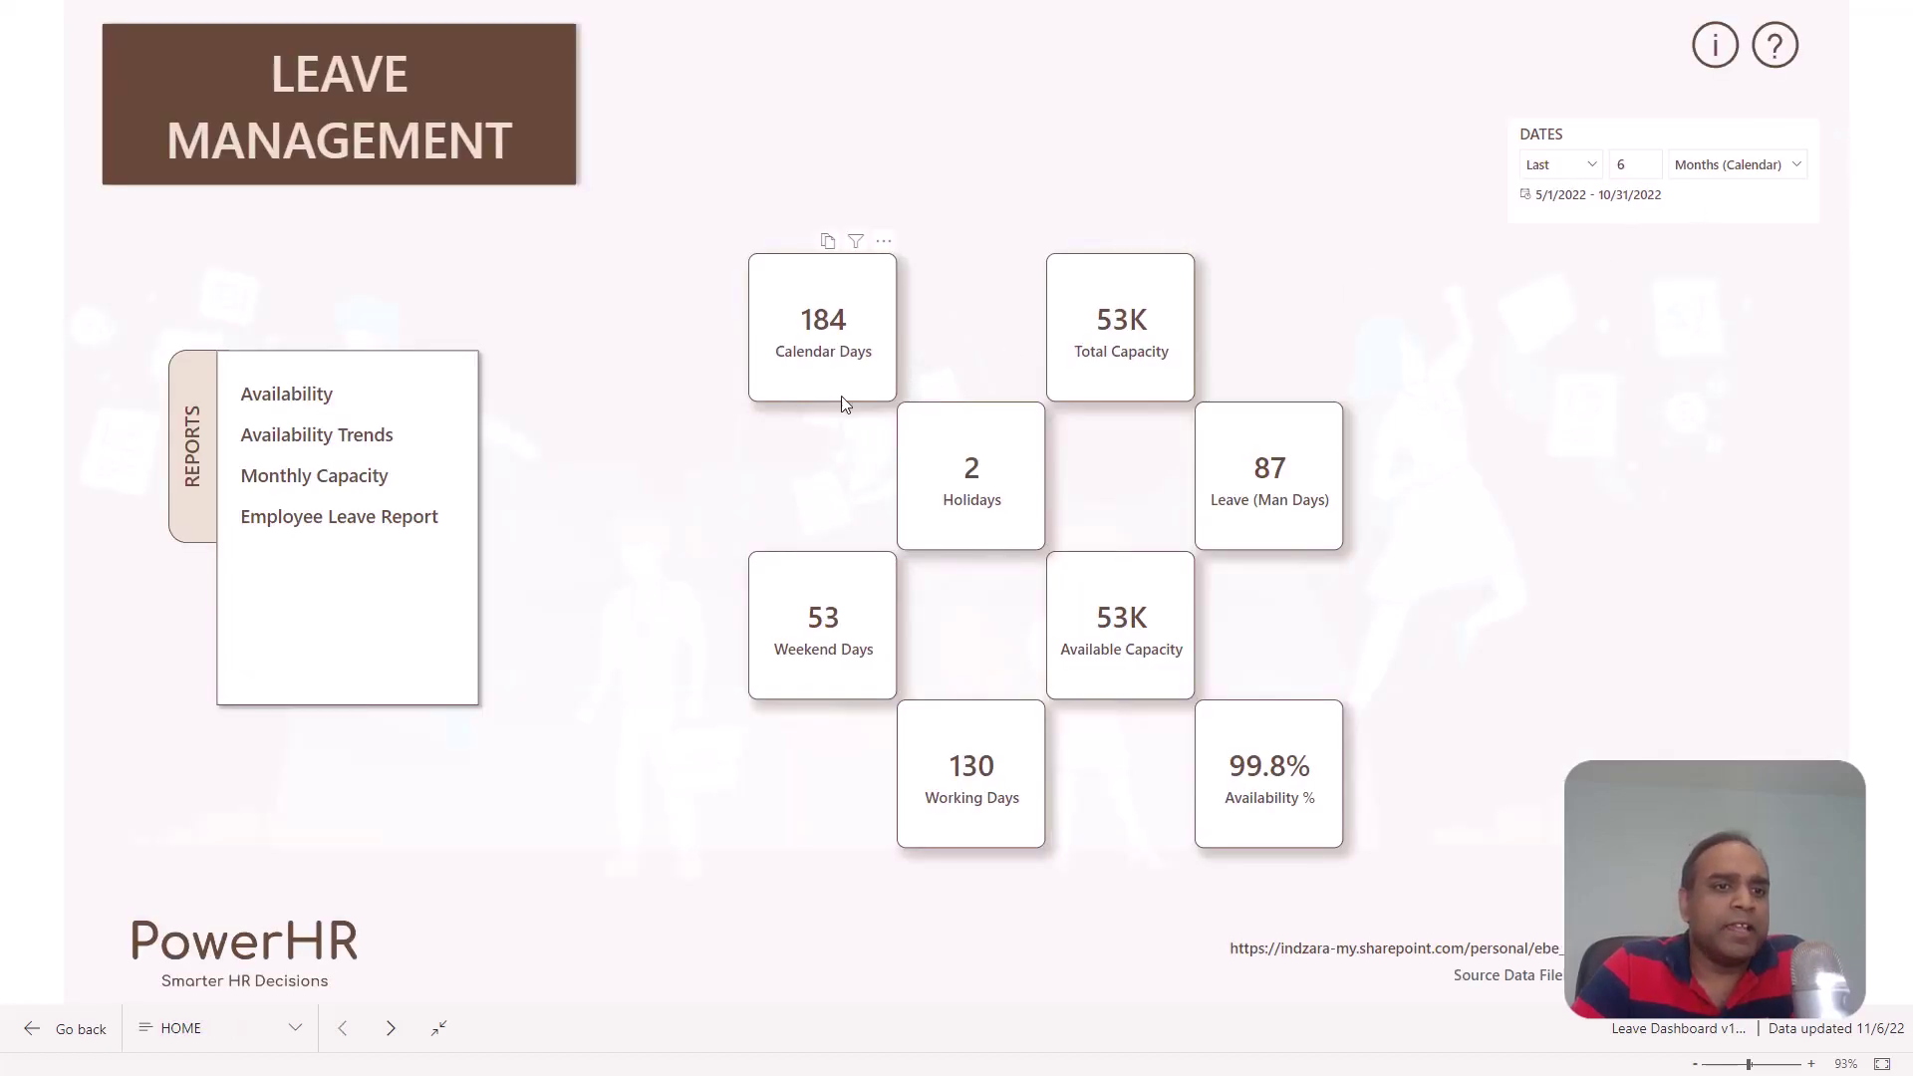
left_click(360, 486)
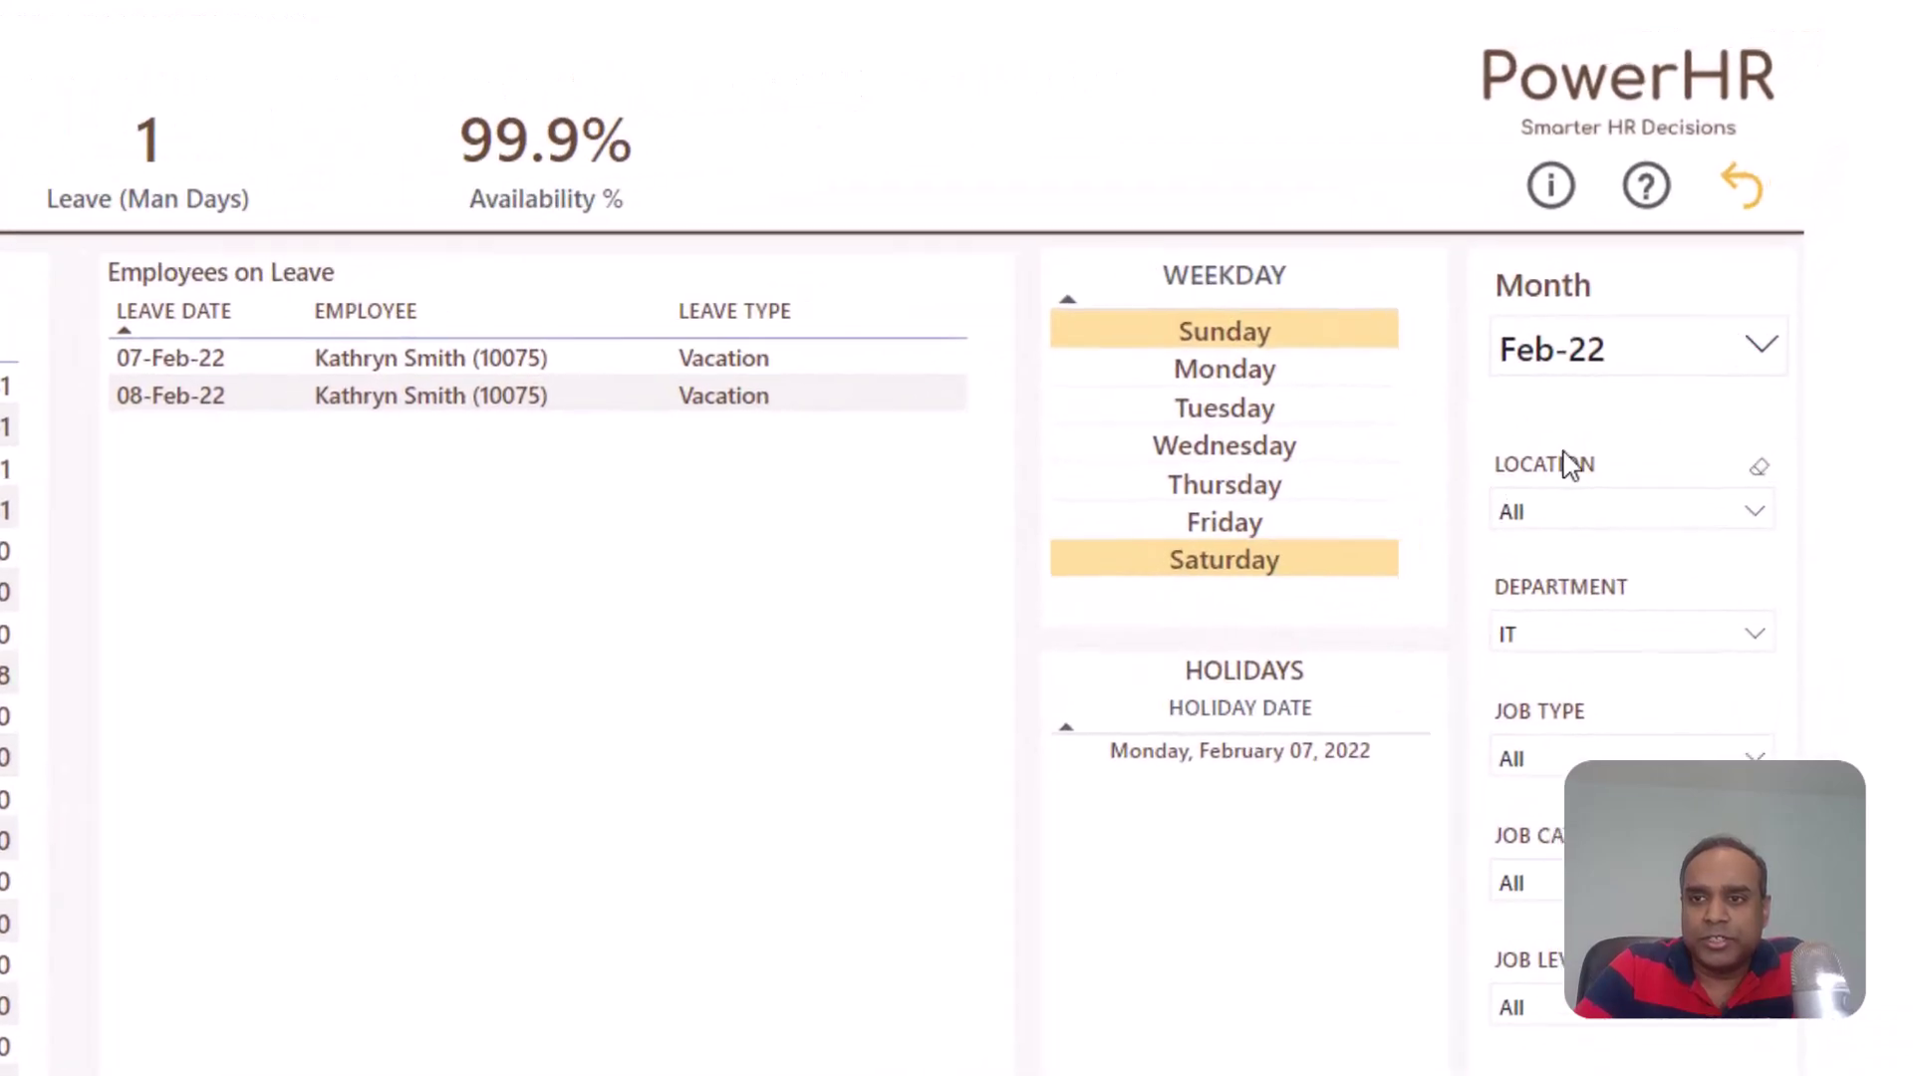
left_click(1823, 202)
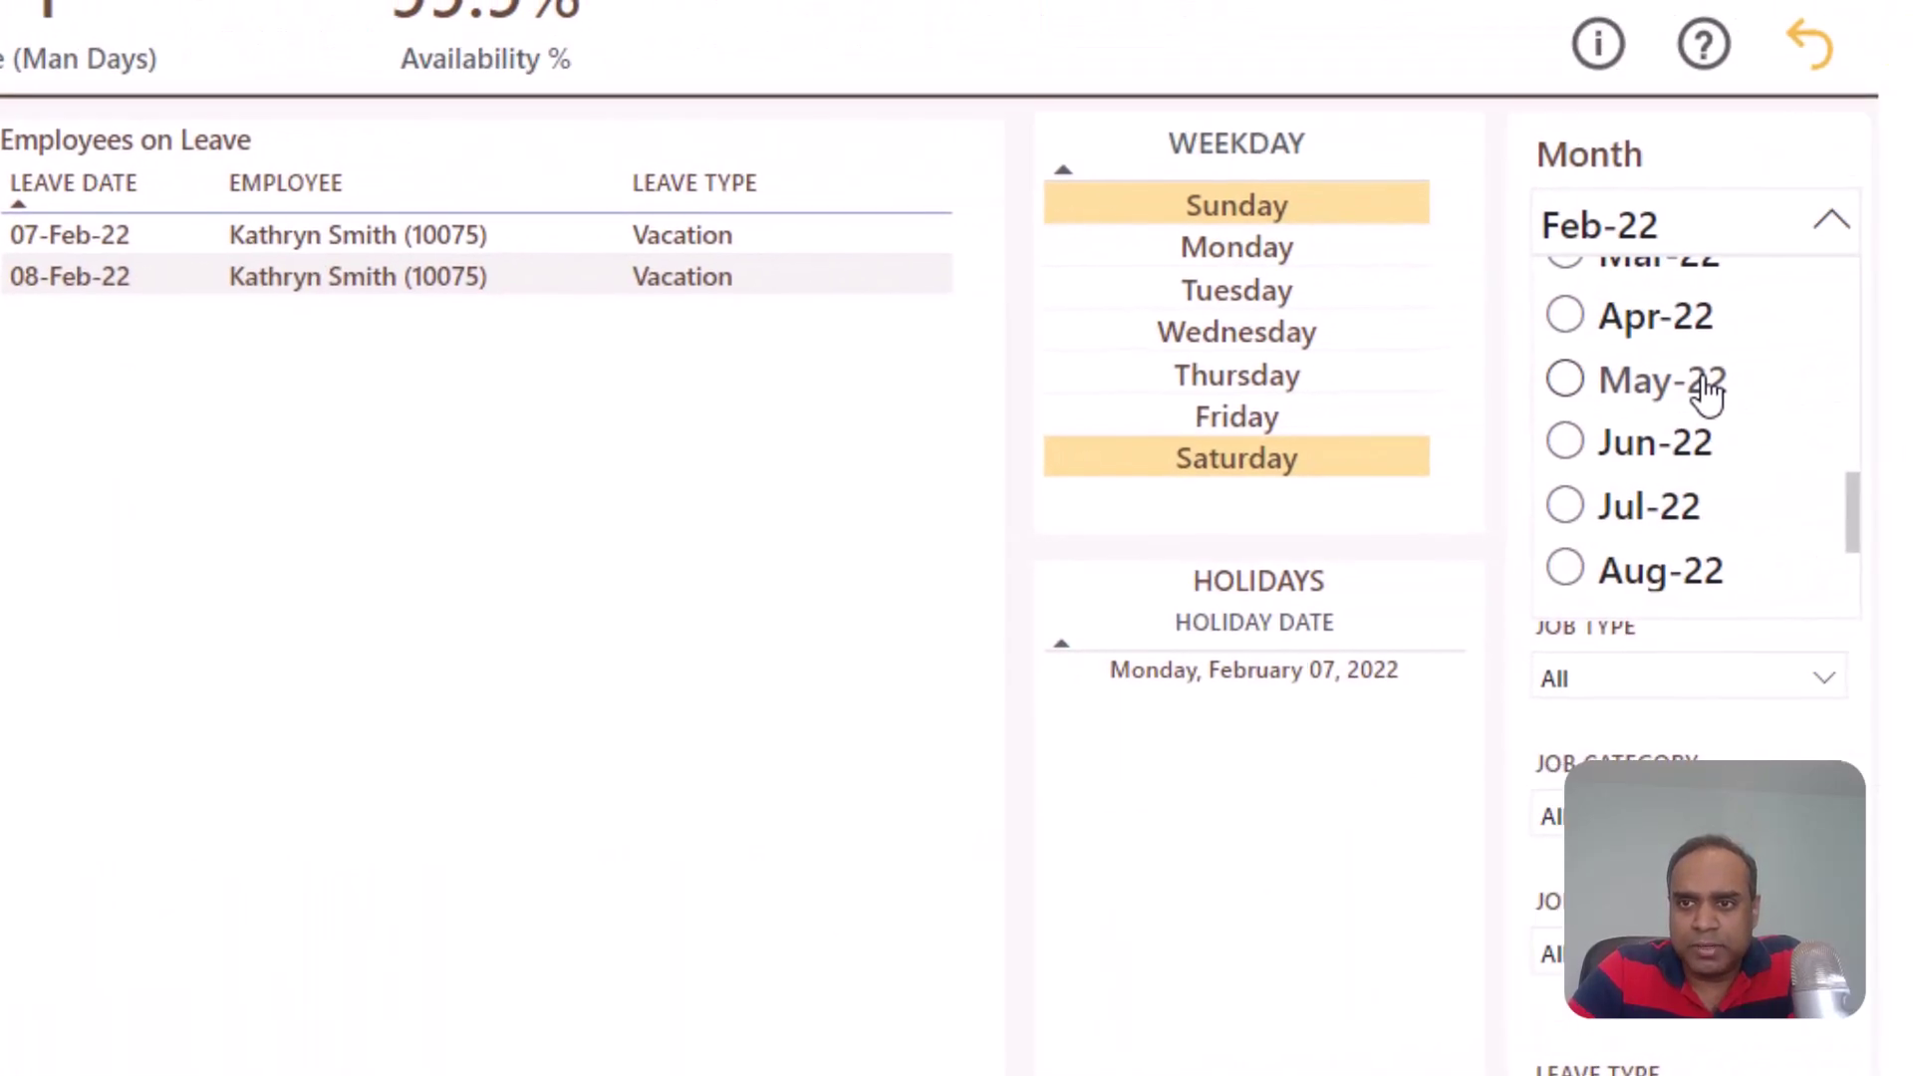
Choose May-22 in the Month slicer to show its capacity figures.
left_click(1699, 392)
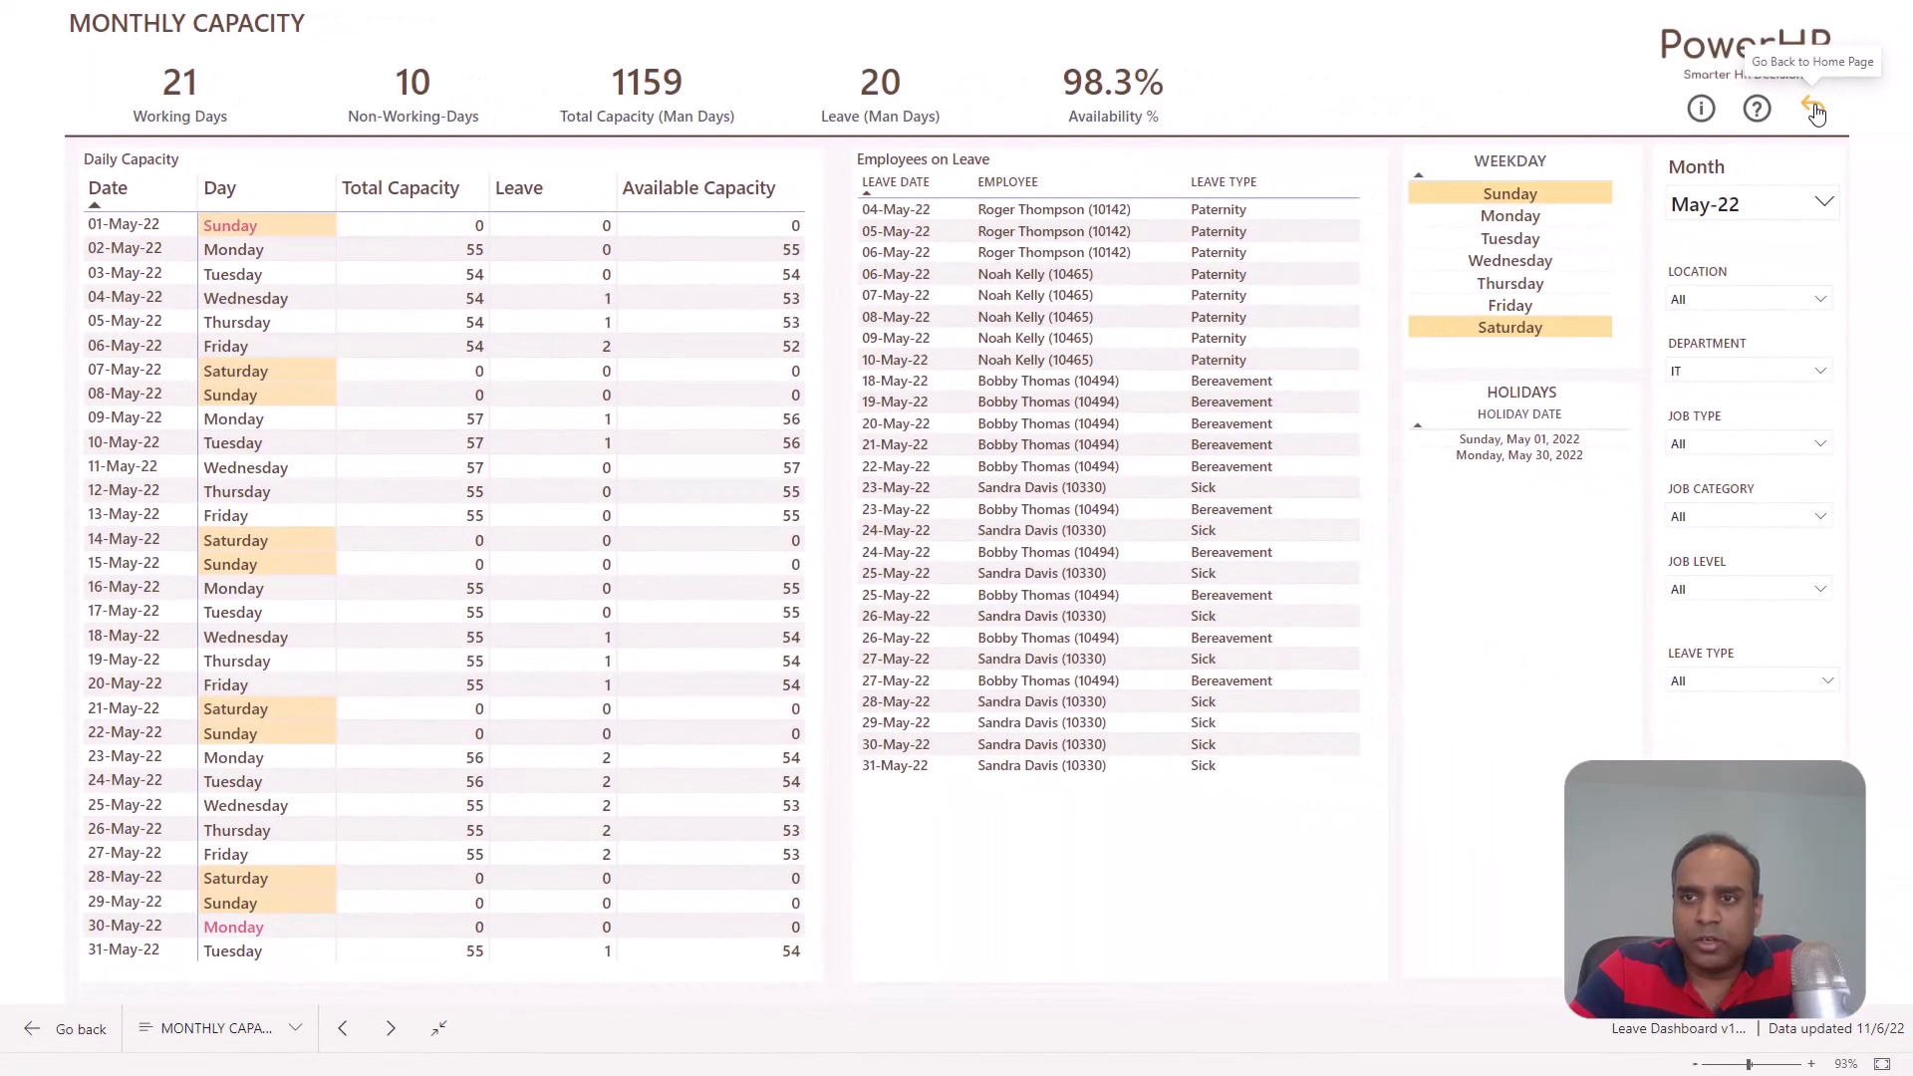
Return home, open the Employee Leave Report, and expand then collapse the employee slicer.
left_click(1878, 50)
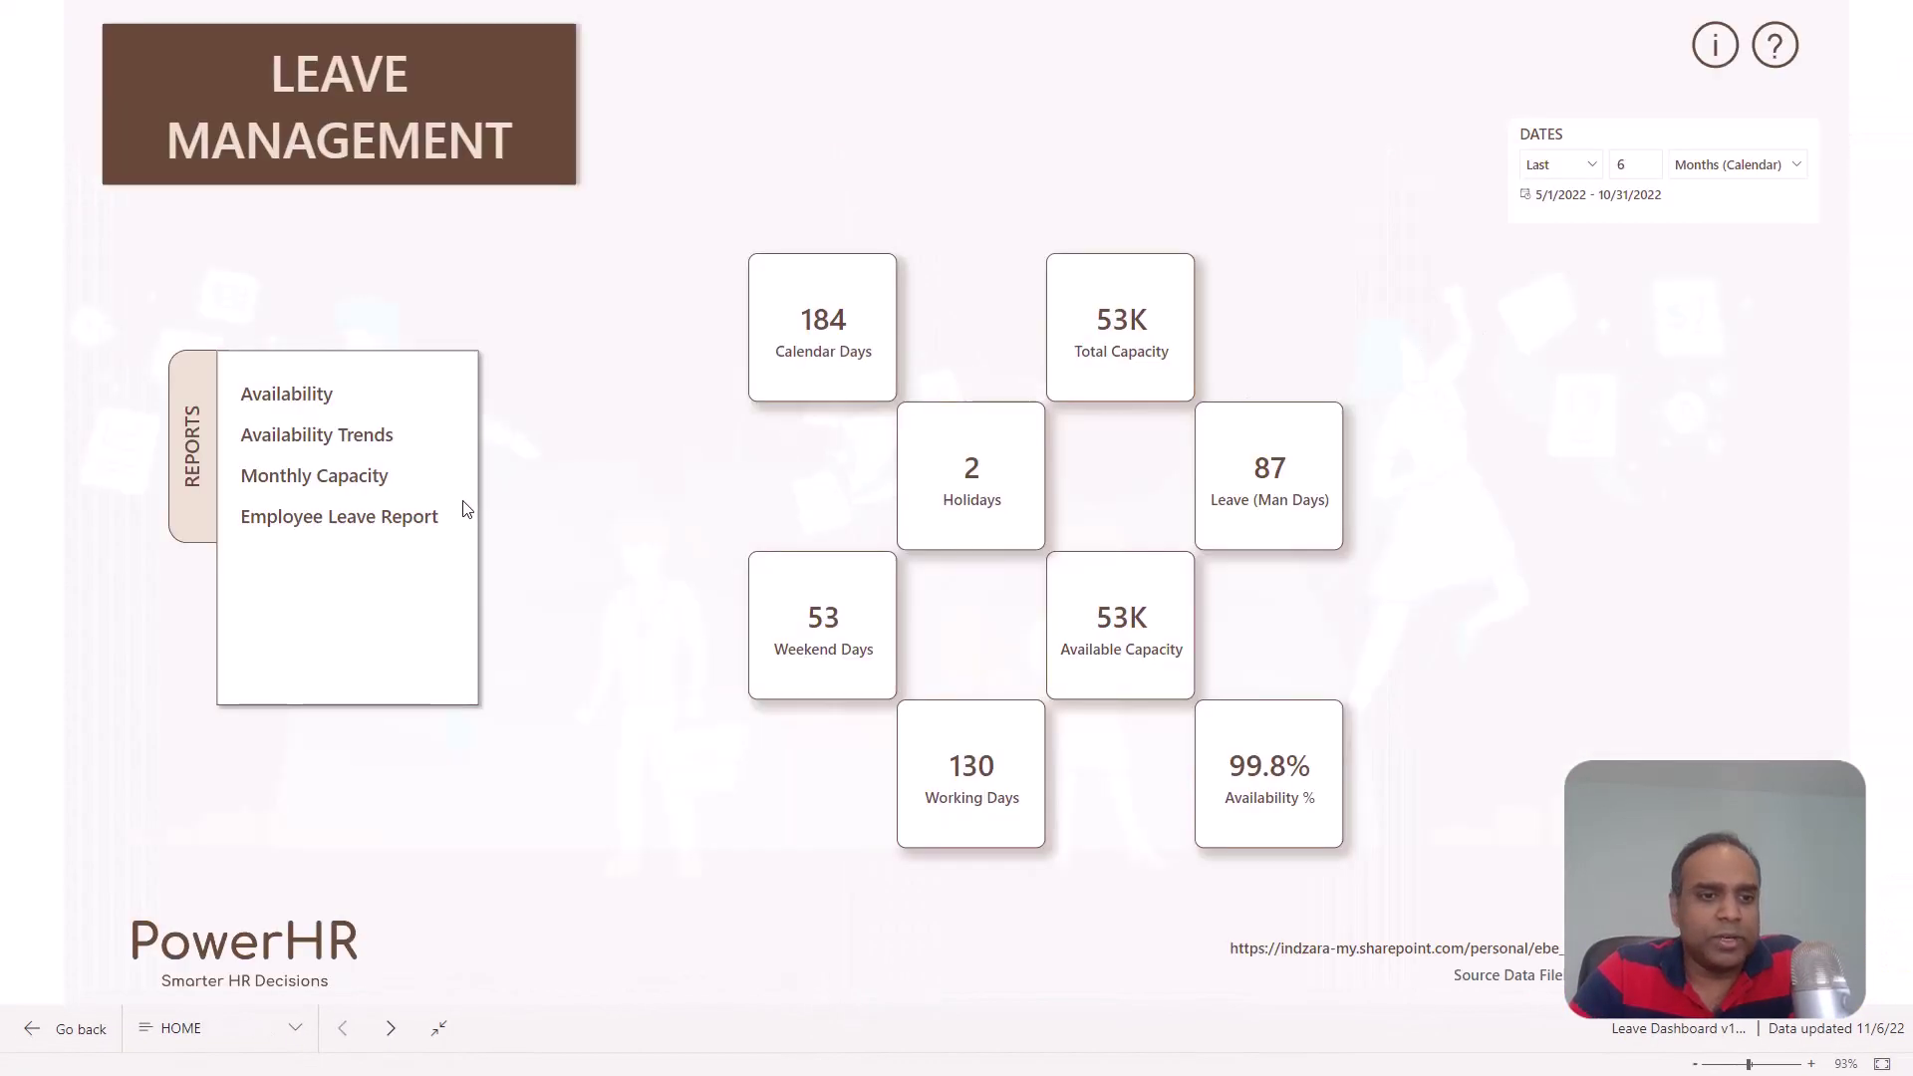
left_click(403, 532)
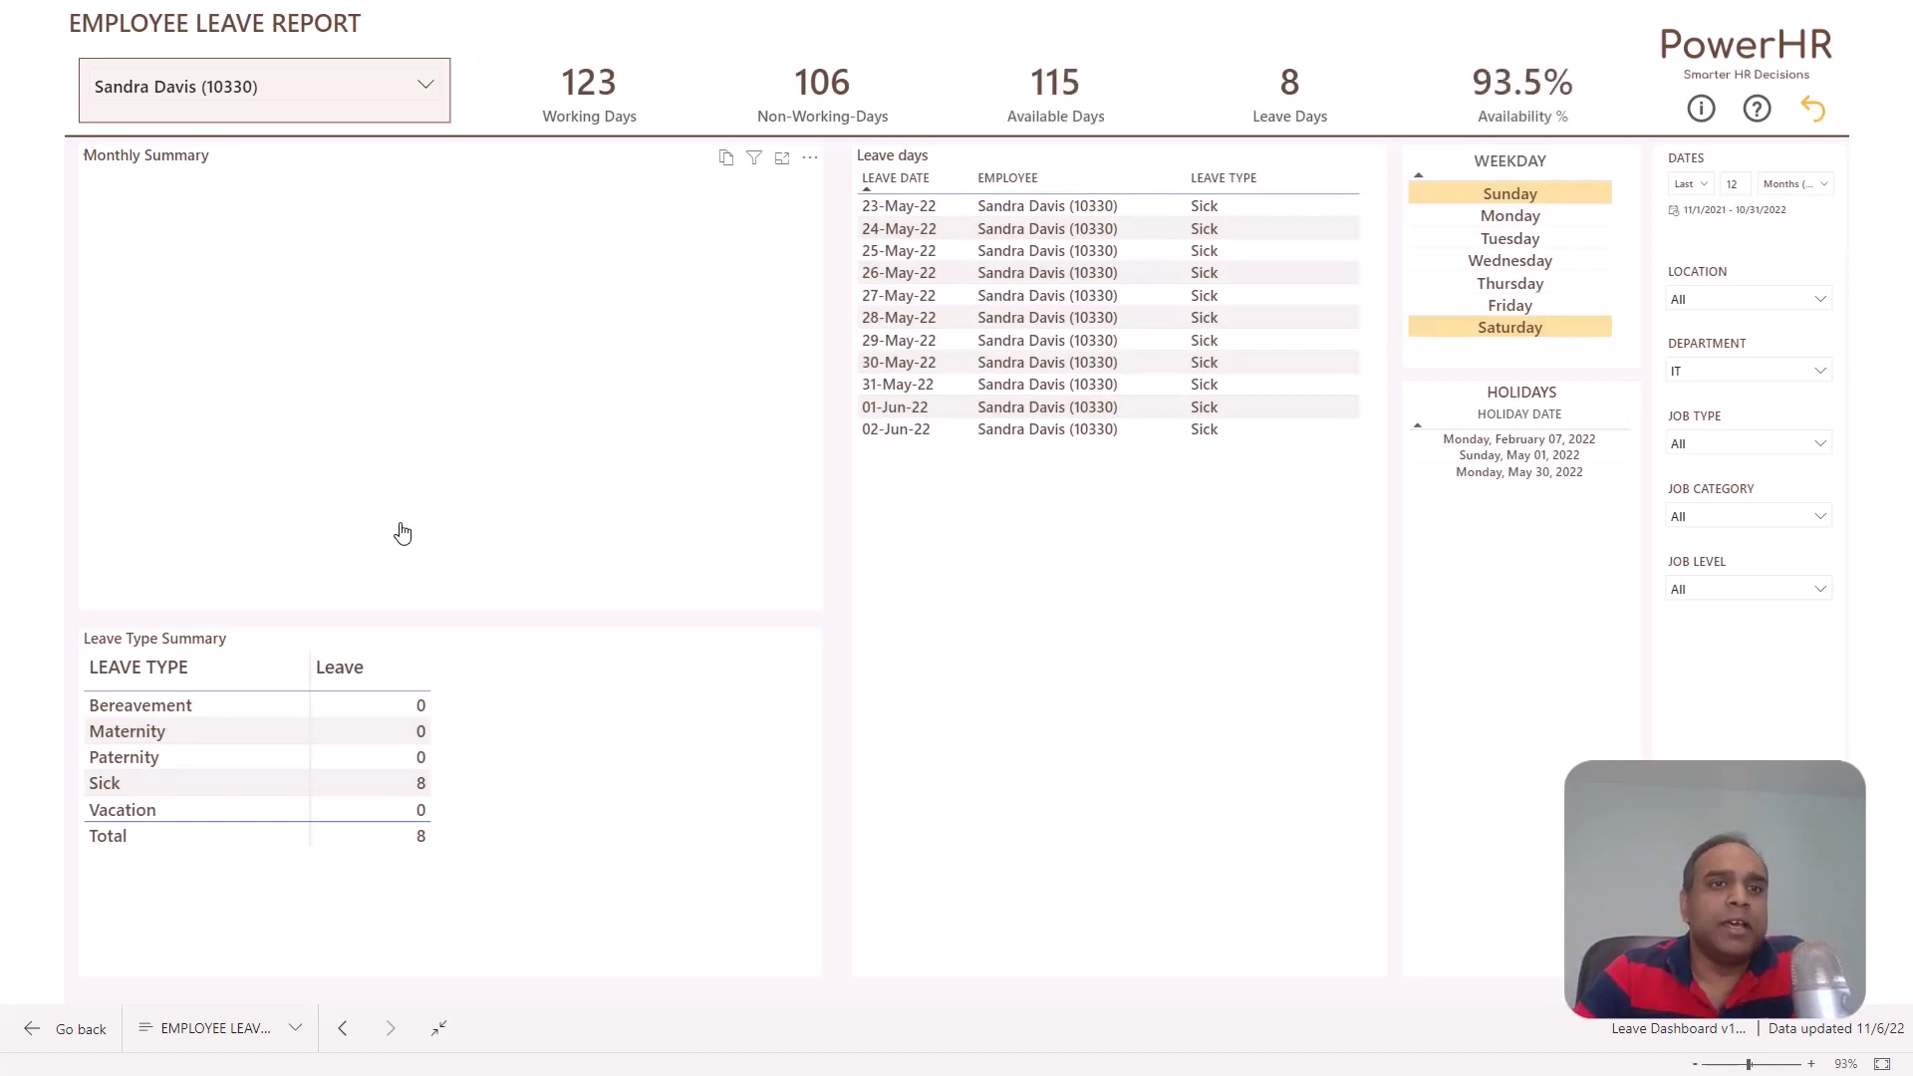
left_click(430, 84)
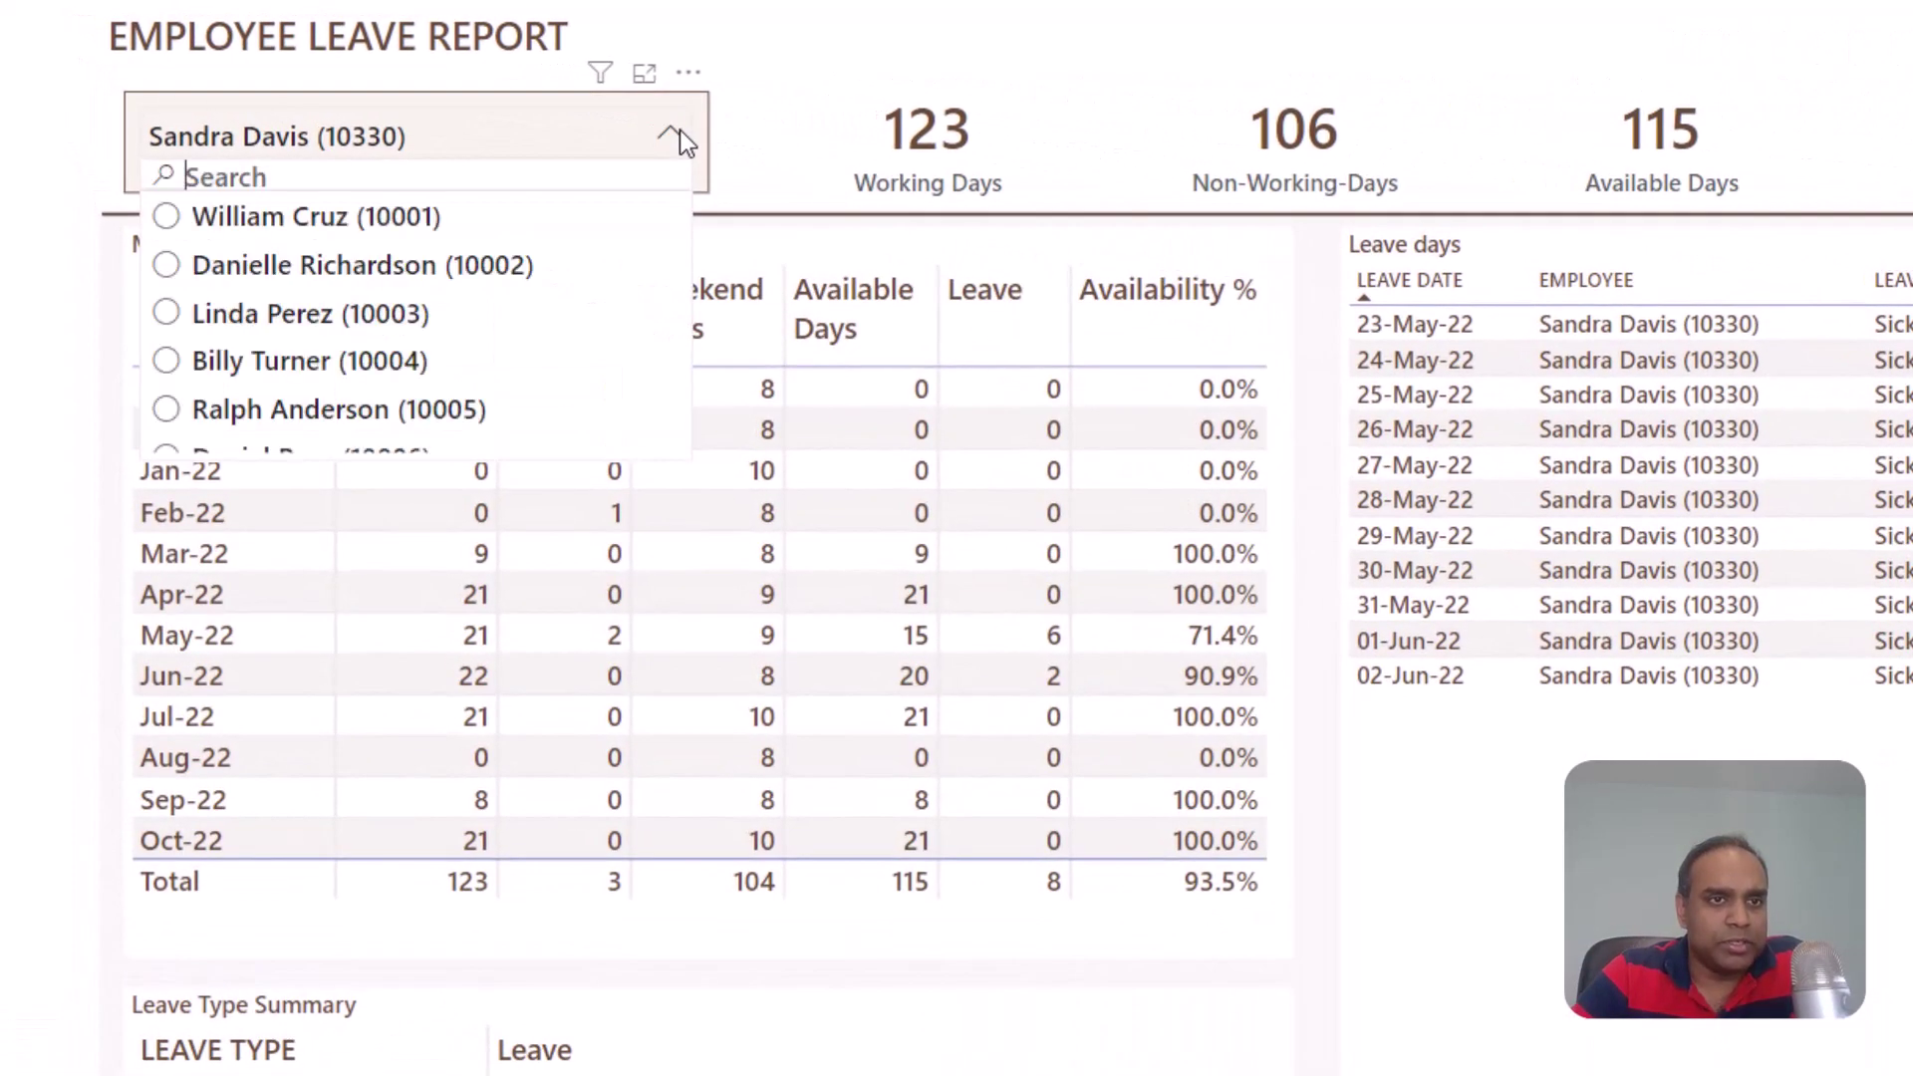
left_click(679, 129)
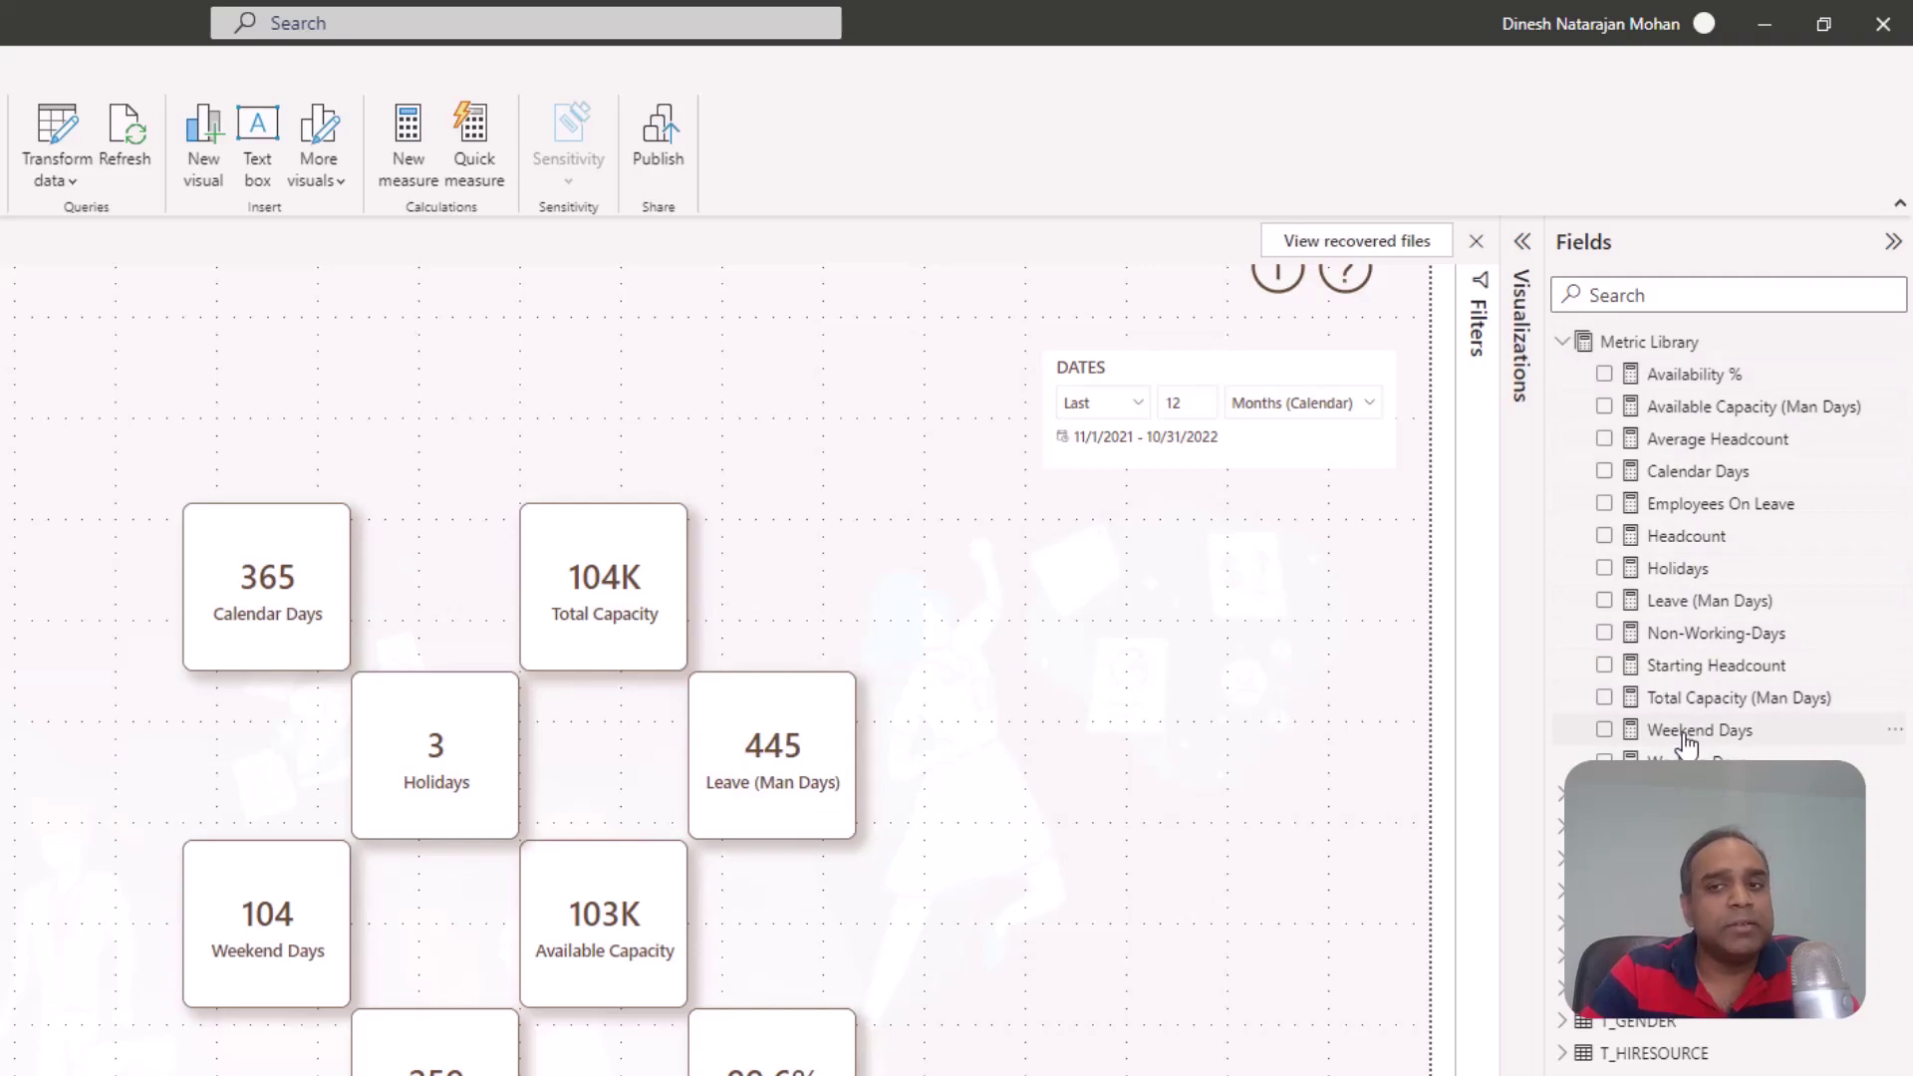
mouse_move(1684, 743)
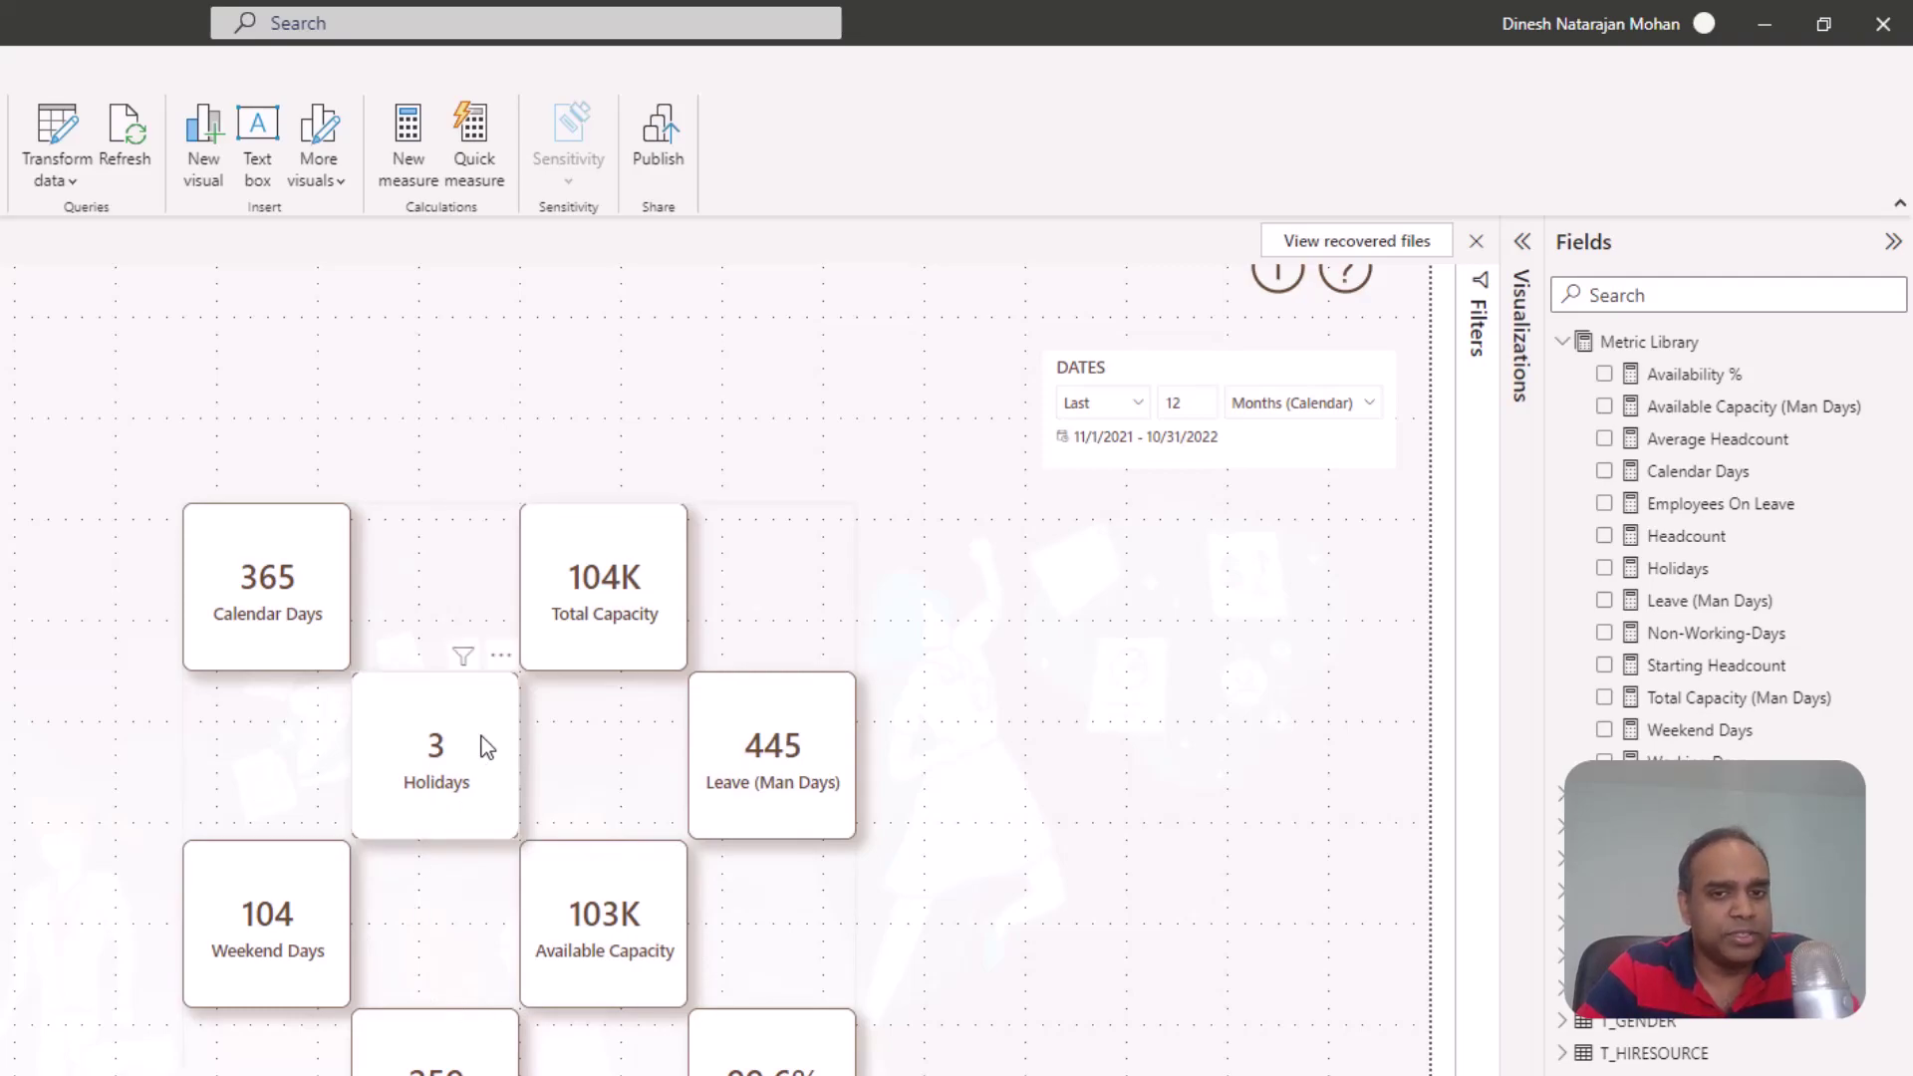
Select the Holidays card on its own within the group of metric cards.
left_click(452, 816)
left_click(427, 798)
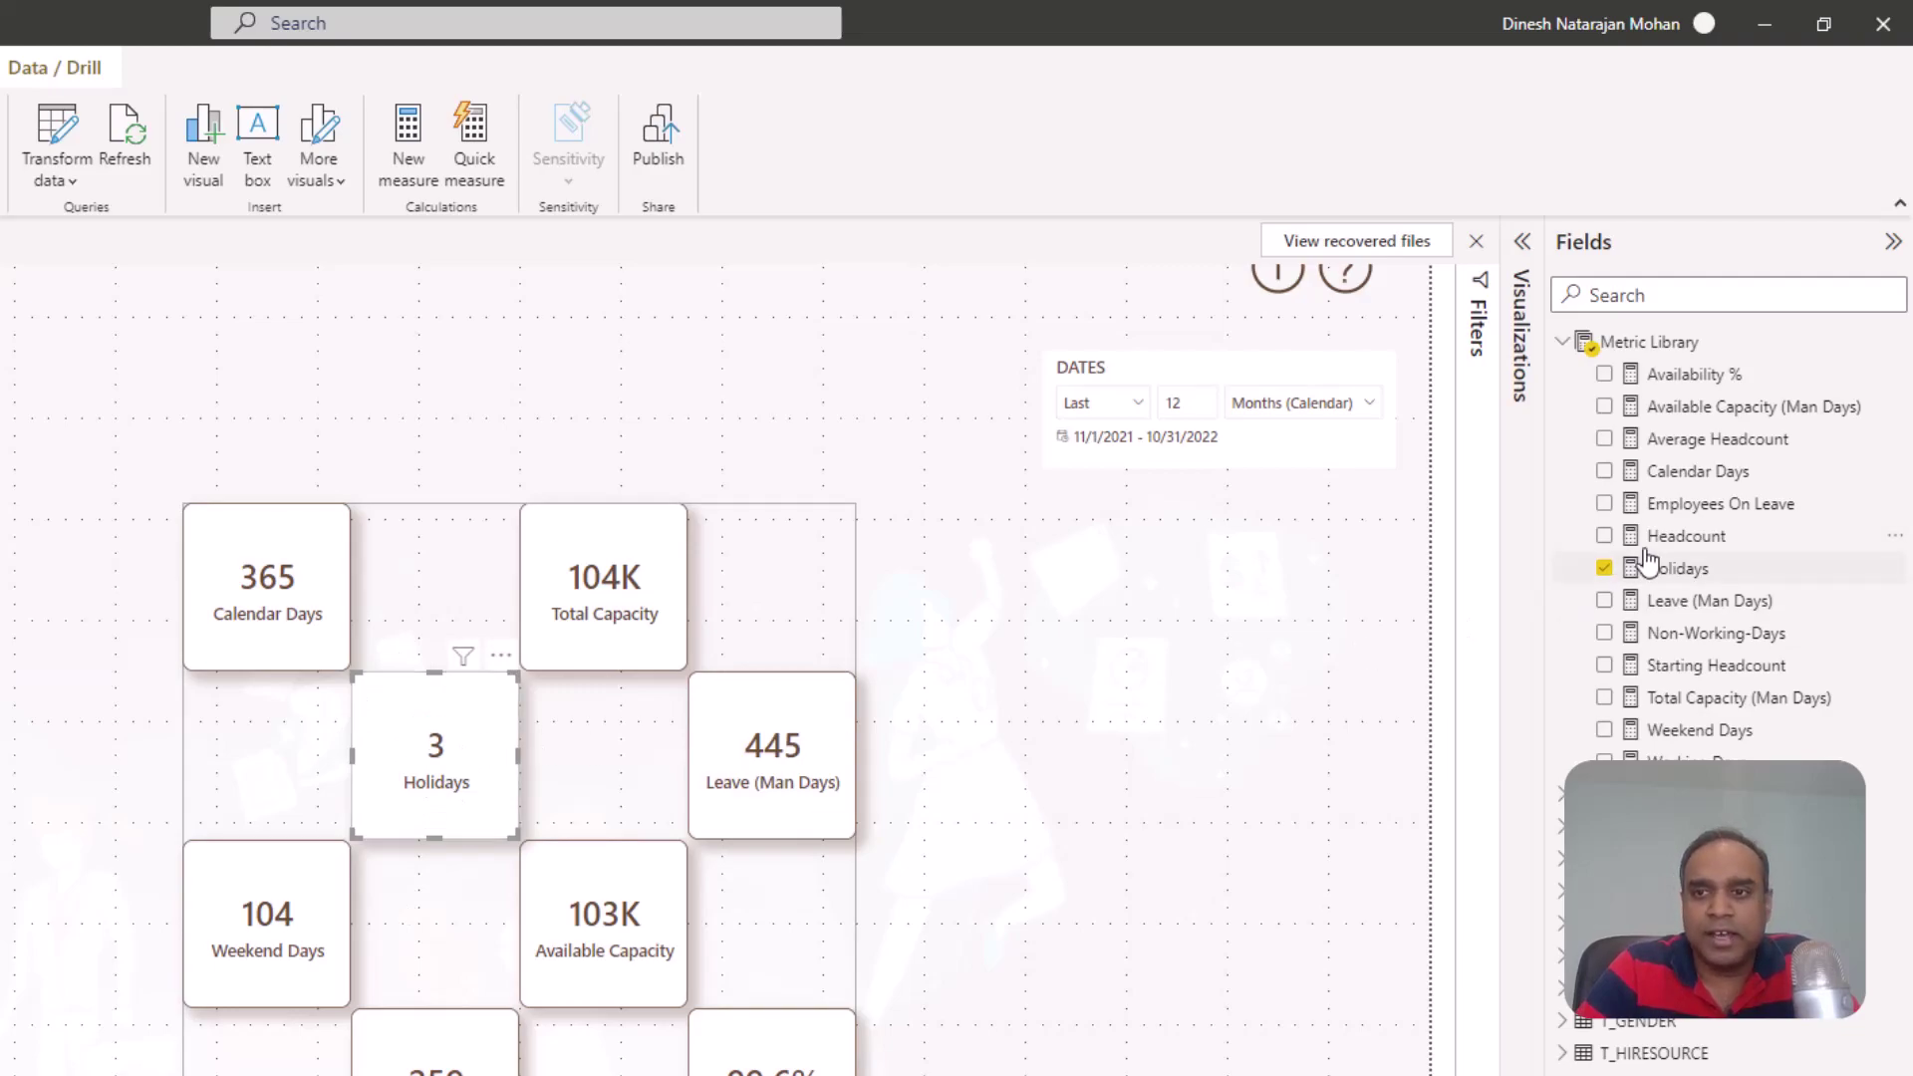
Replace the card's Holidays measure with Metric Library's Headcount, showing 410.
left_click(1518, 251)
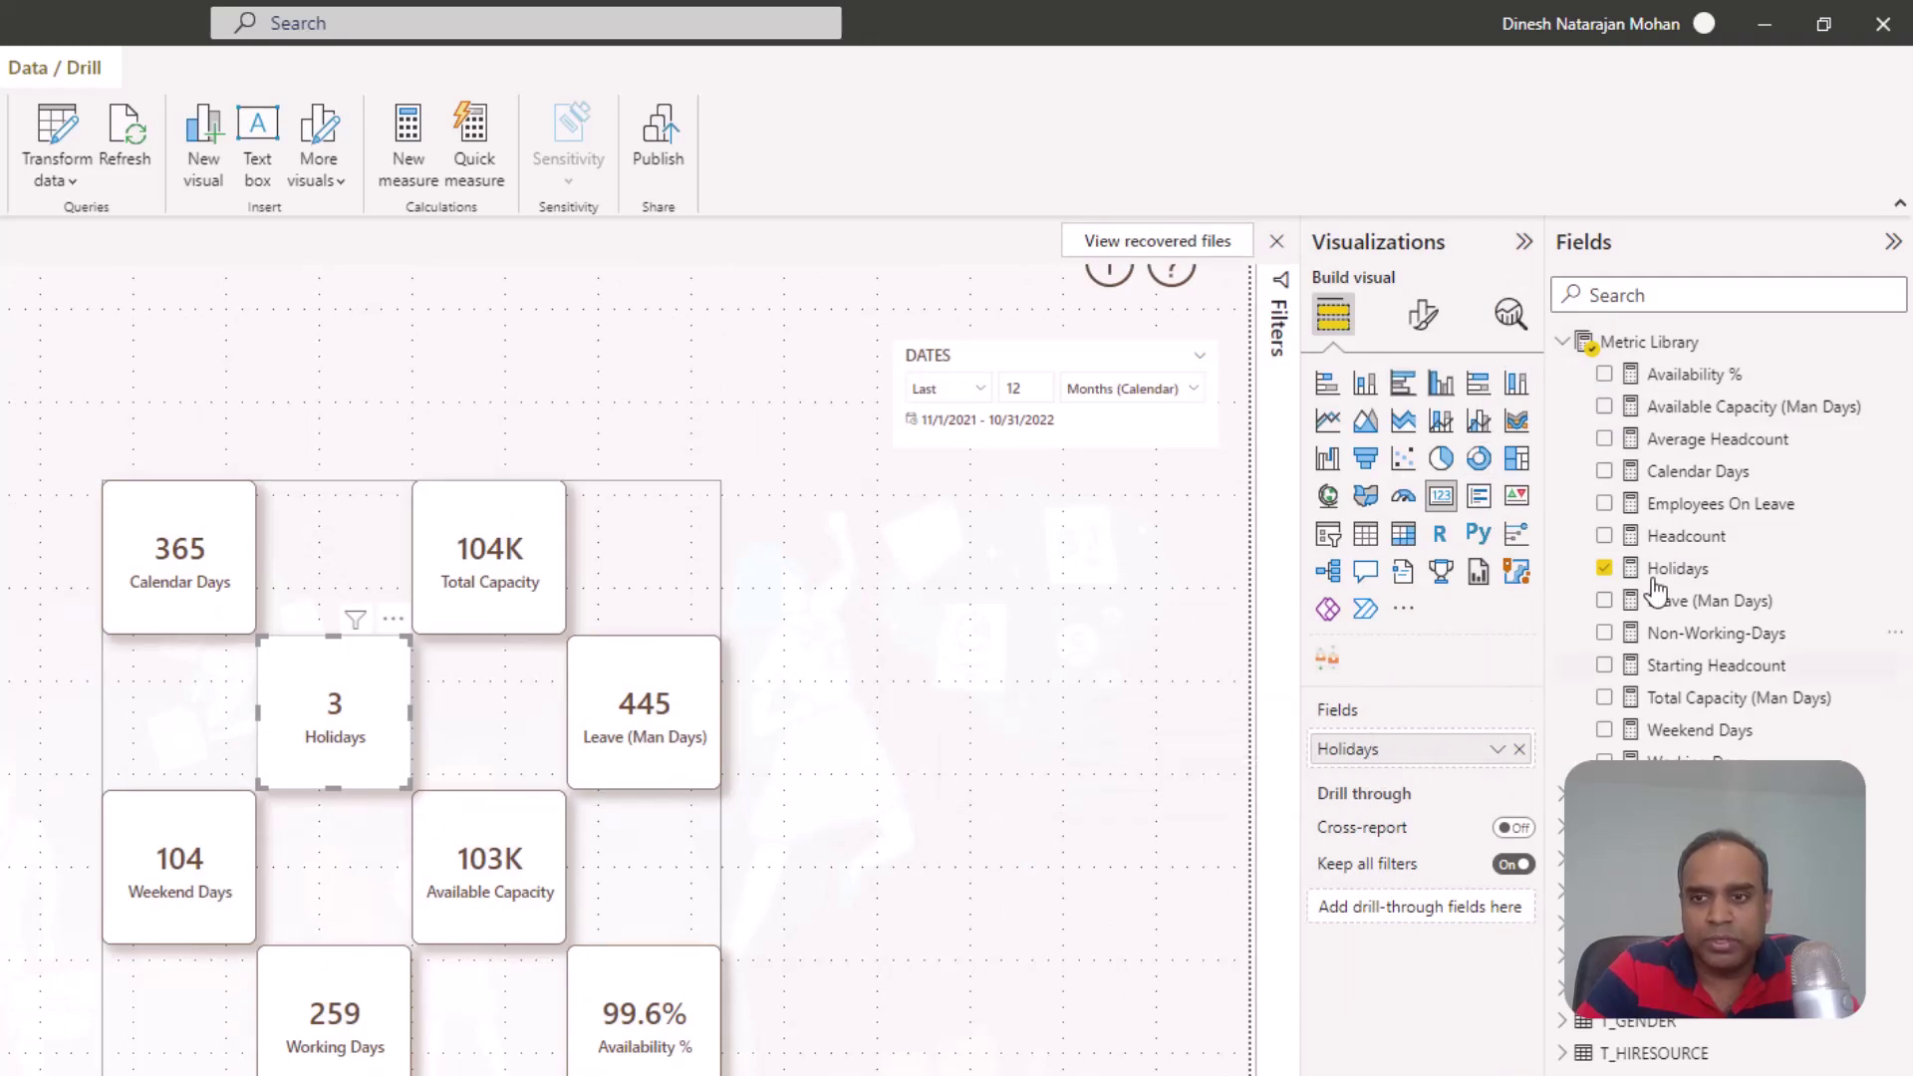
left_click_drag(1684, 545, 1408, 747)
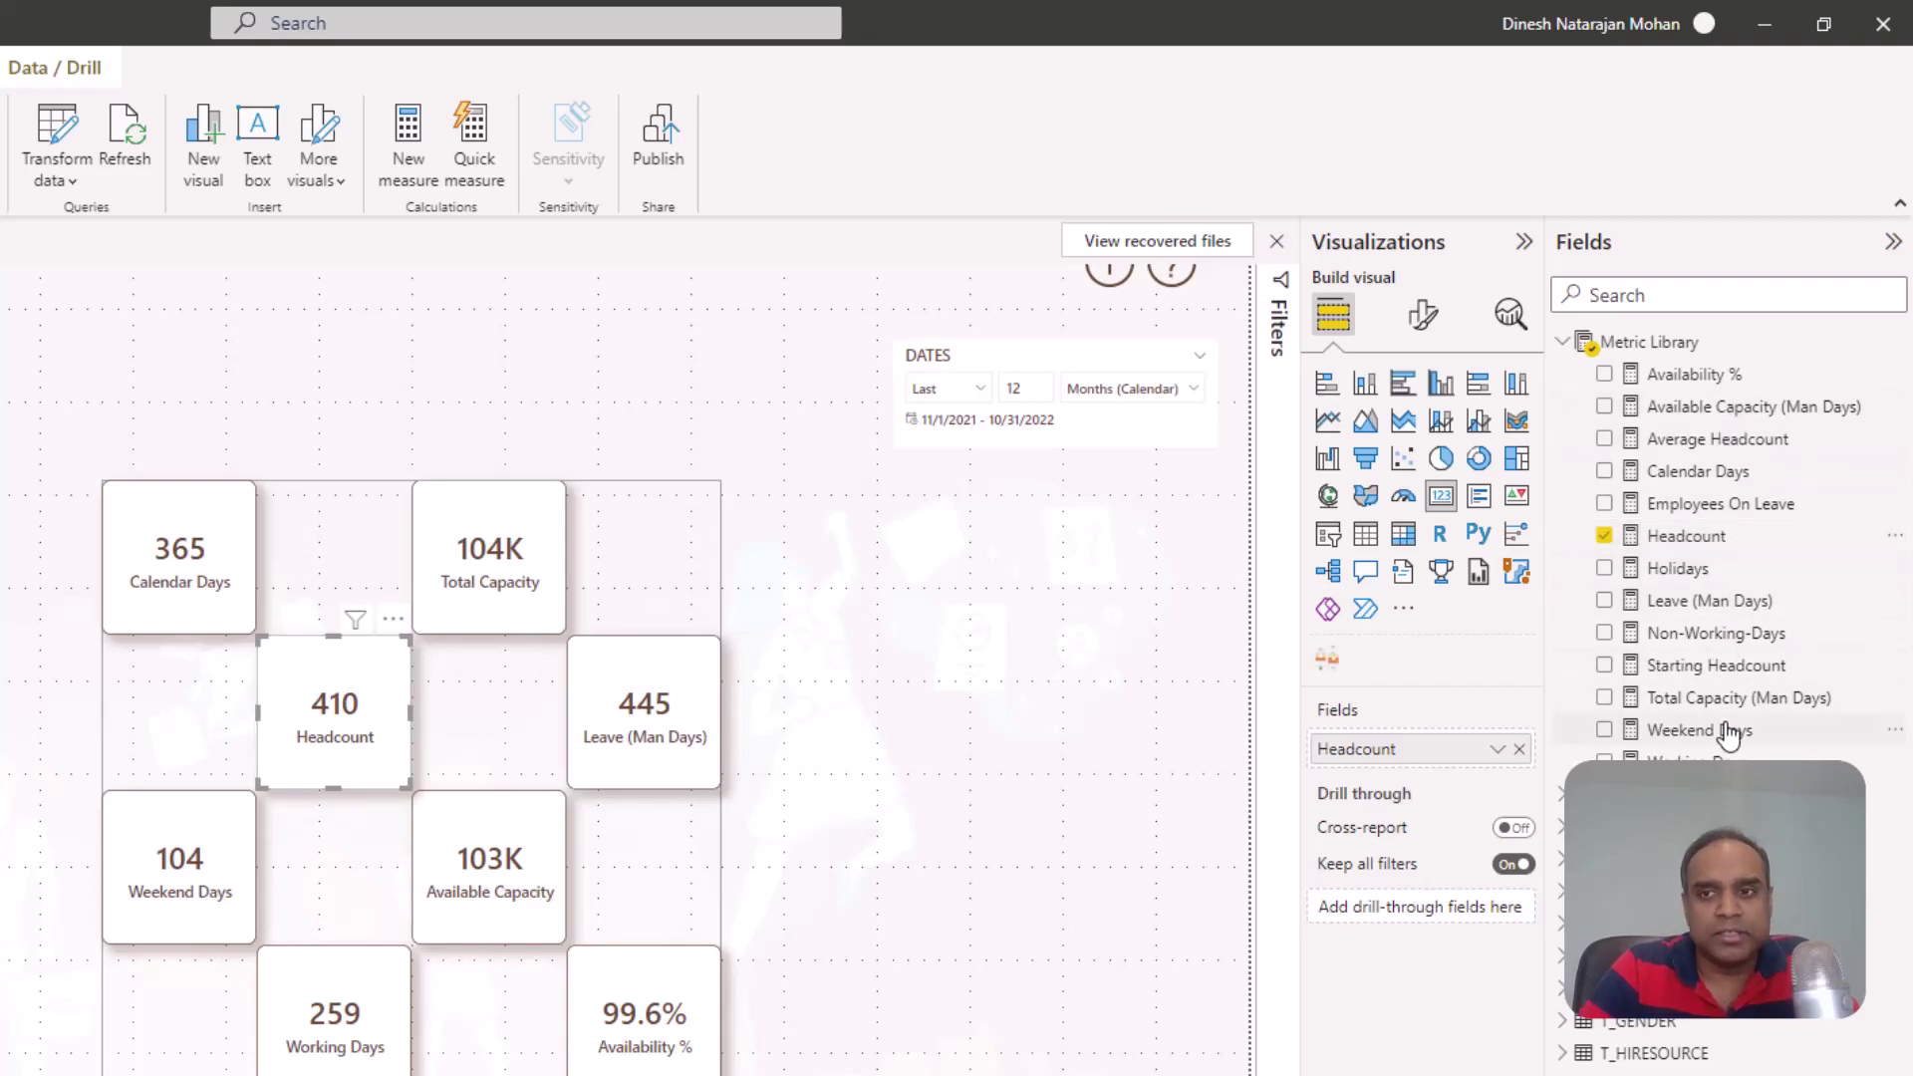
left_click(1694, 859)
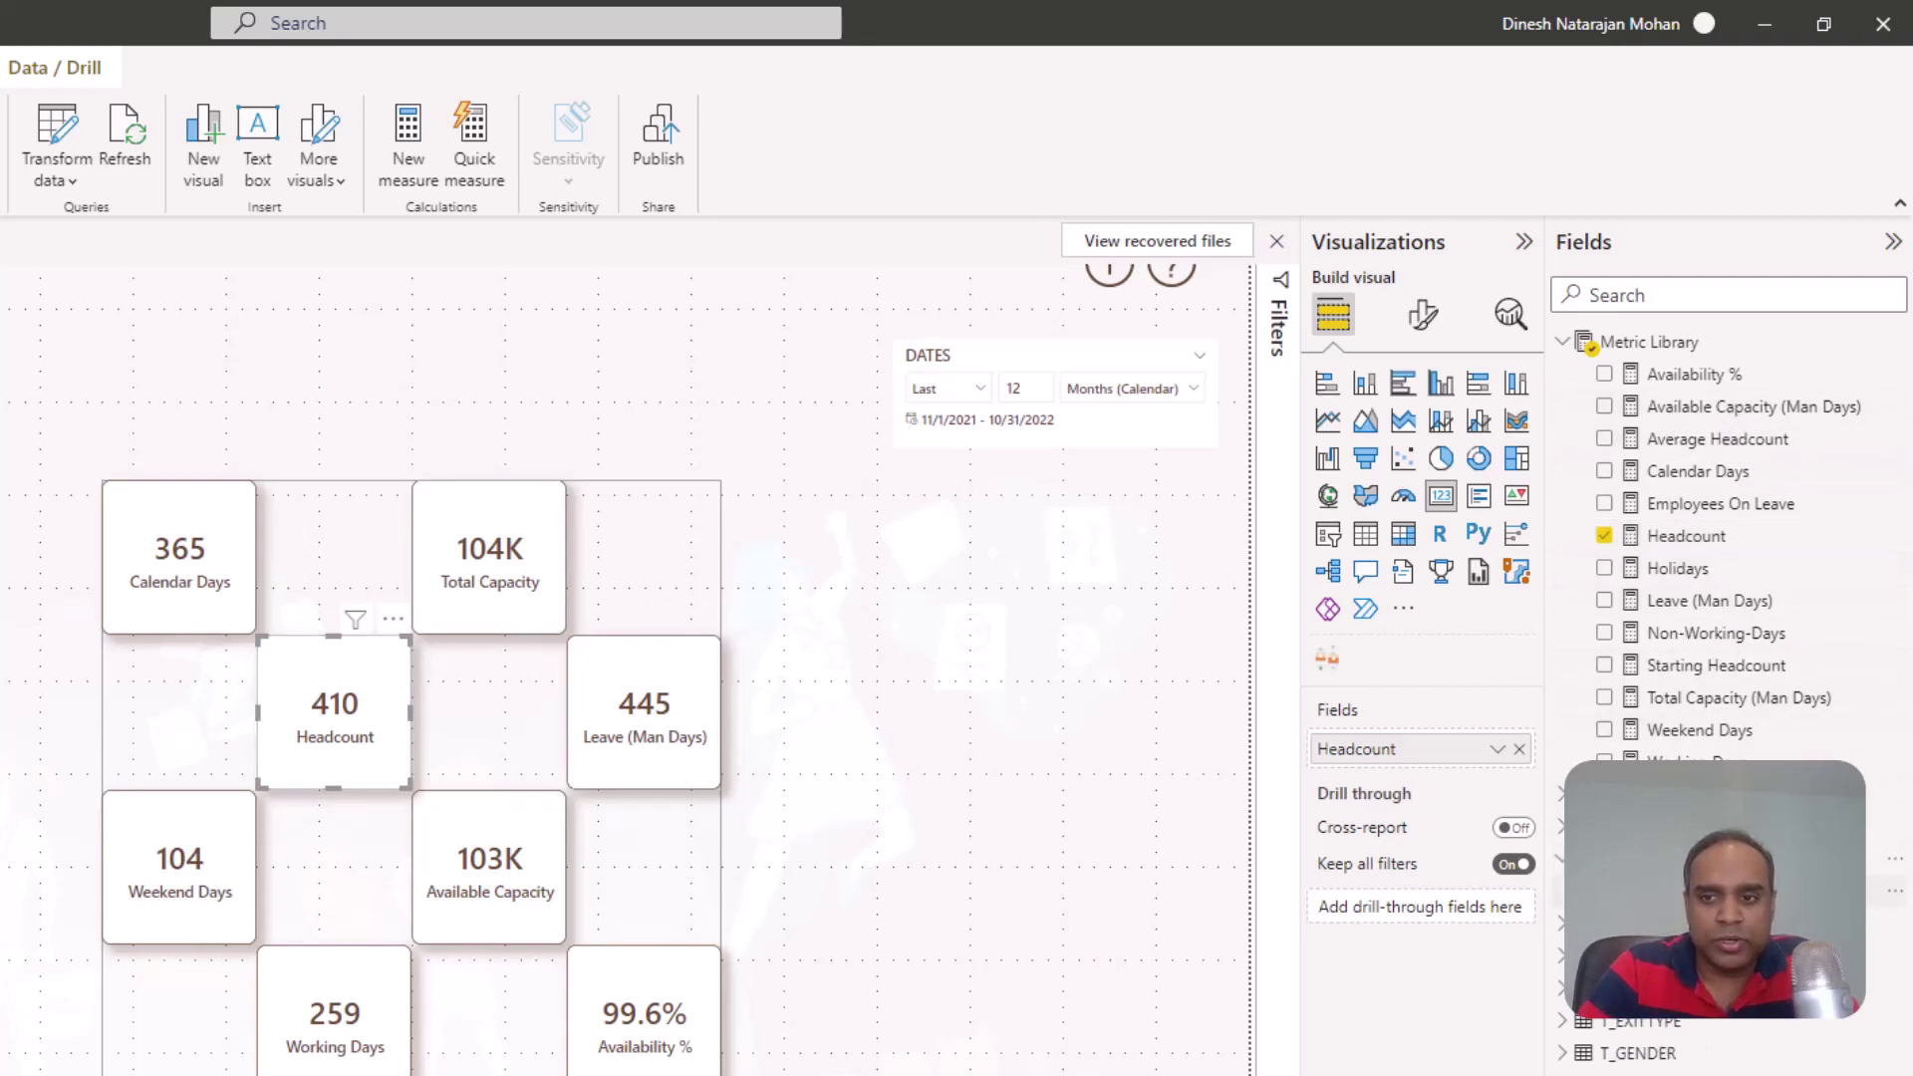
left_click(1694, 858)
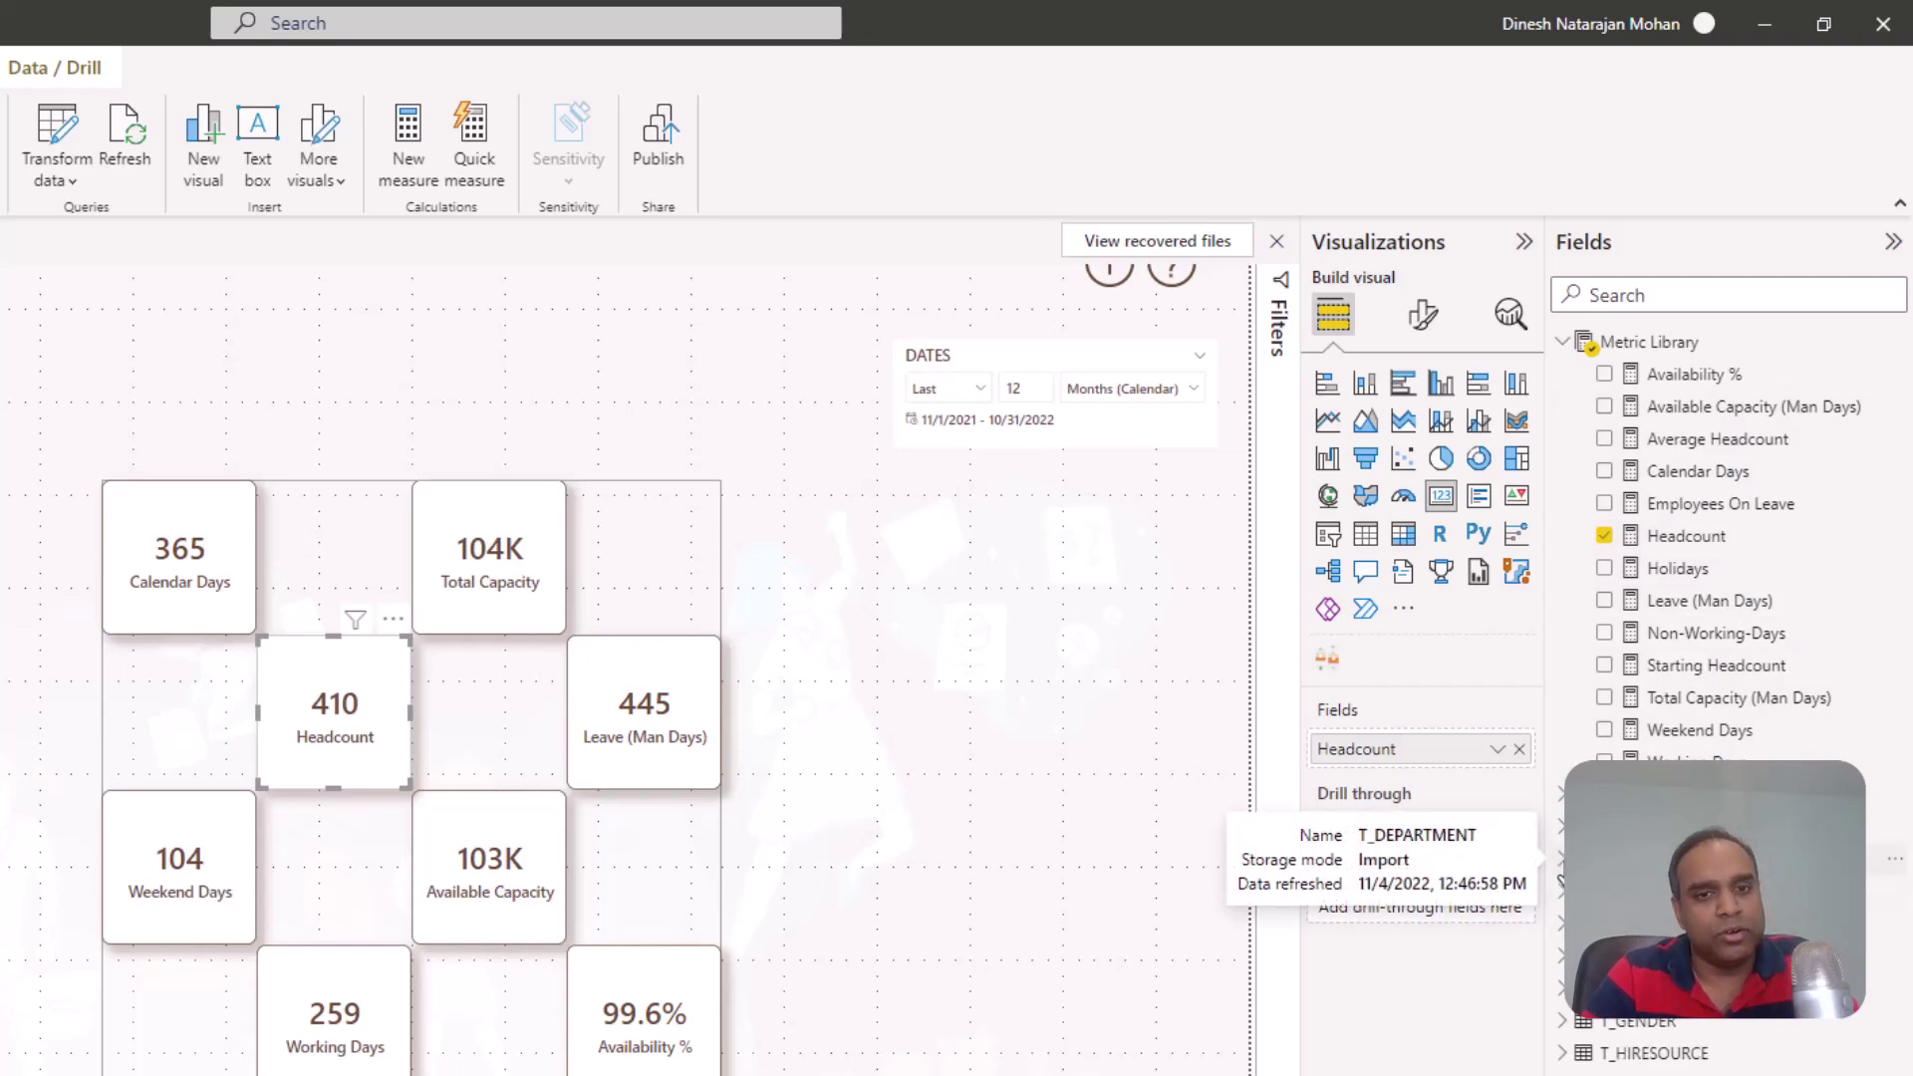